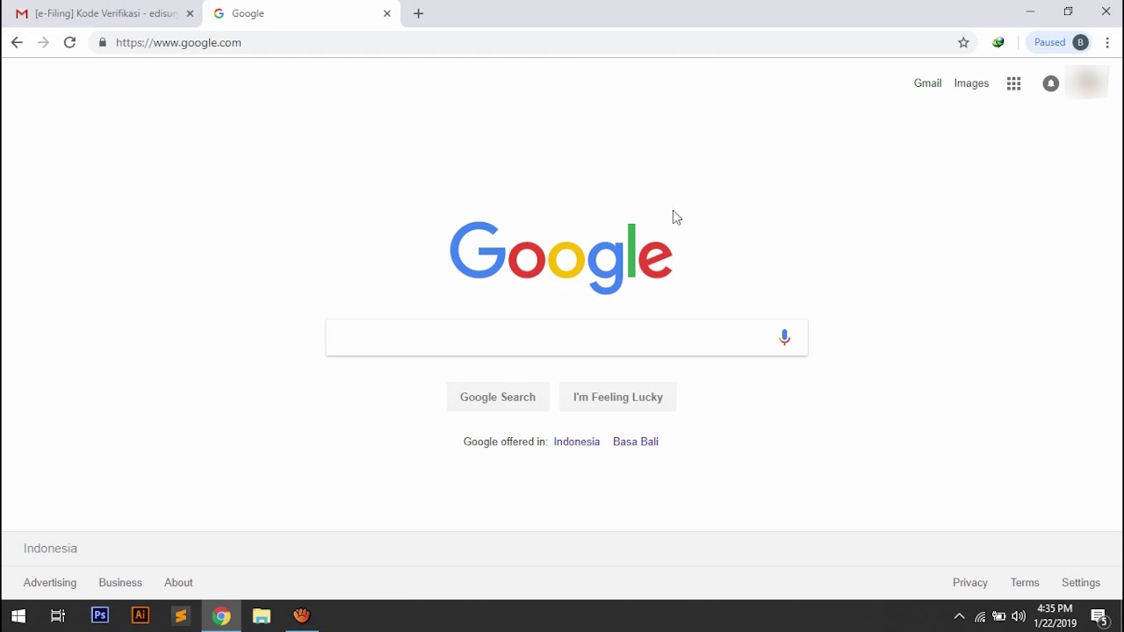
# Search Google for 'djp online' and open the 'DJP Online | One-Stop Tax Services' result.
pyautogui.click(472, 338)
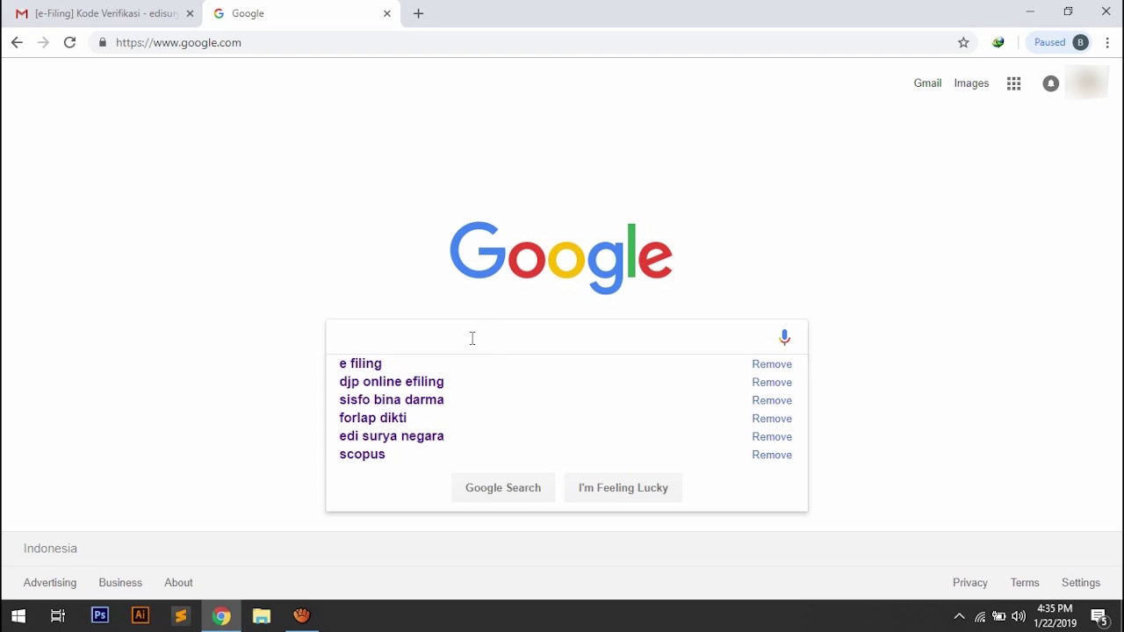
pyautogui.write('djp')
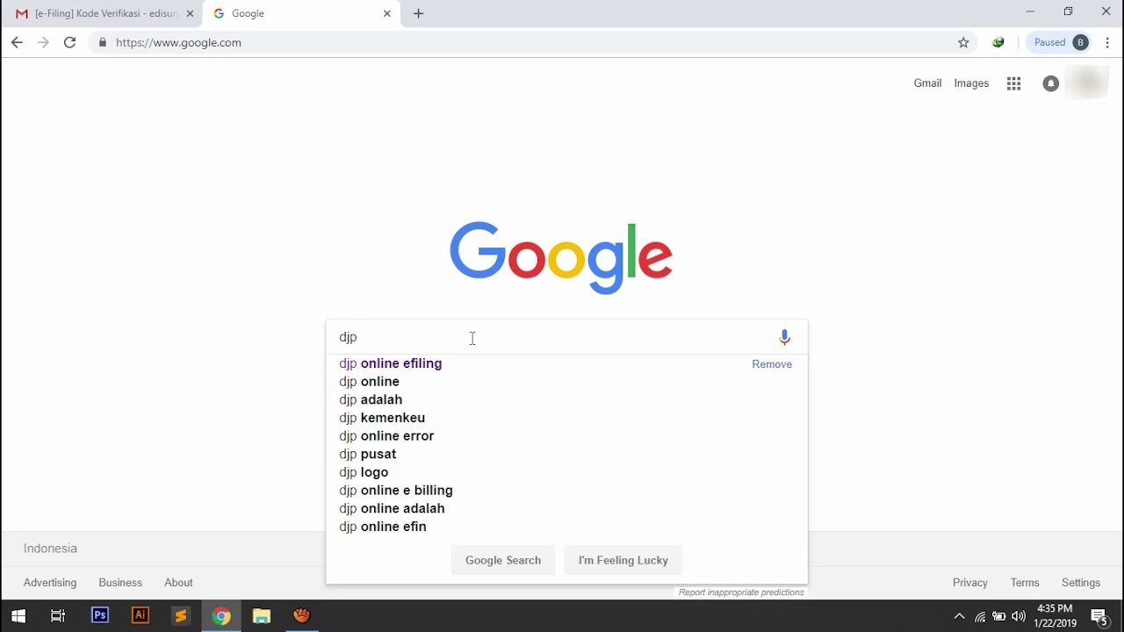
pyautogui.write(' online')
pyautogui.press('Return')
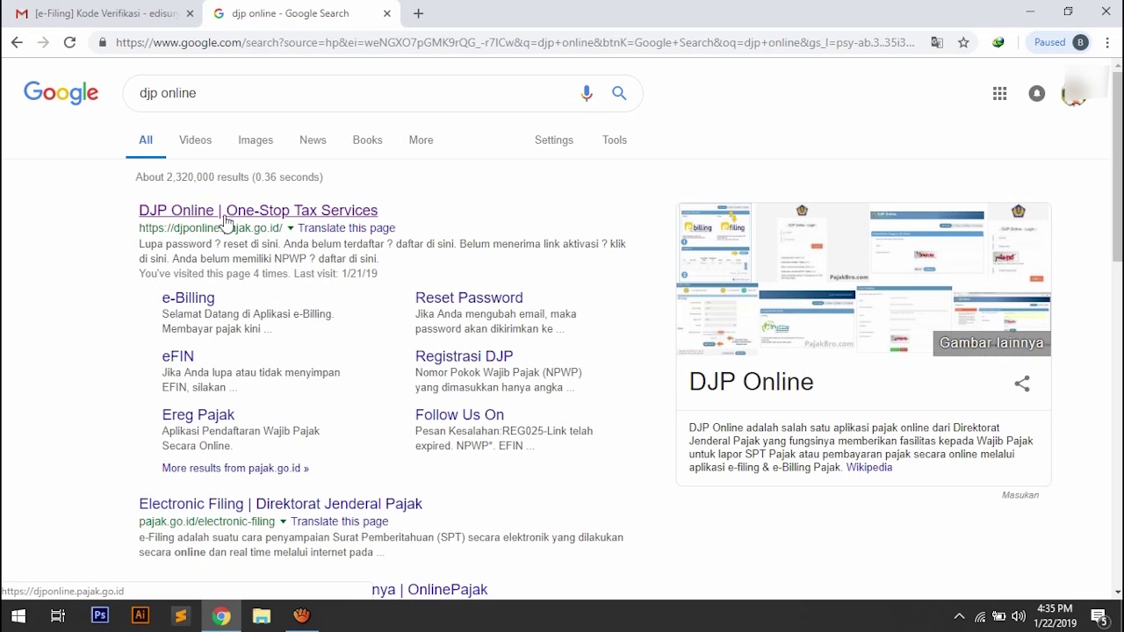
pyautogui.click(234, 214)
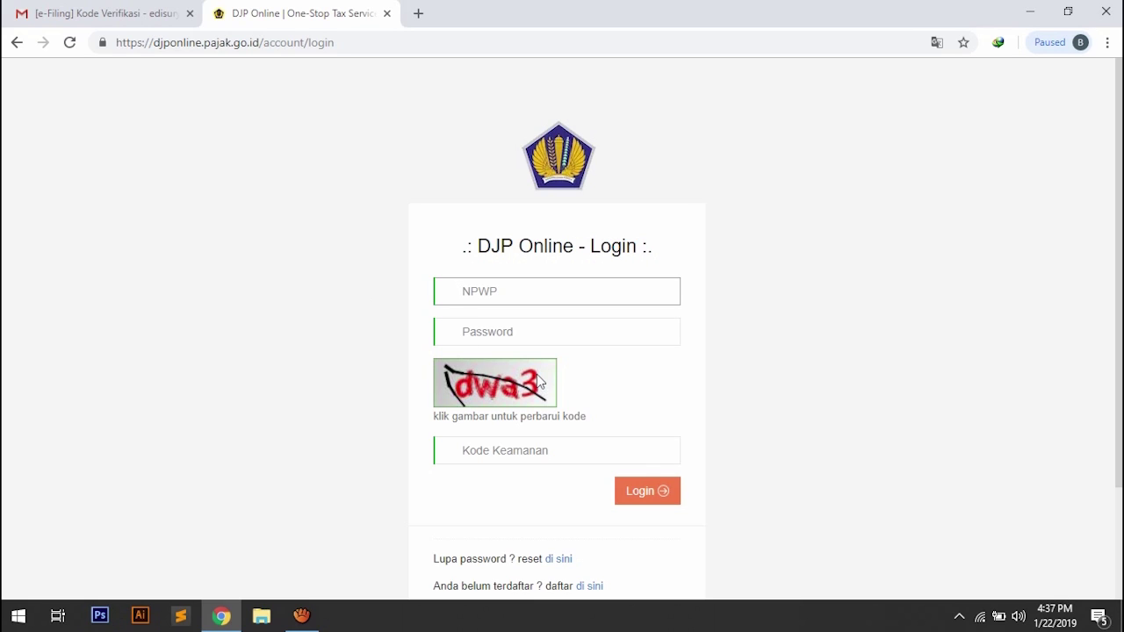
# Log in to DJP Online with the taxpayer's NPWP, account password and the captcha security code.
pyautogui.write('??')
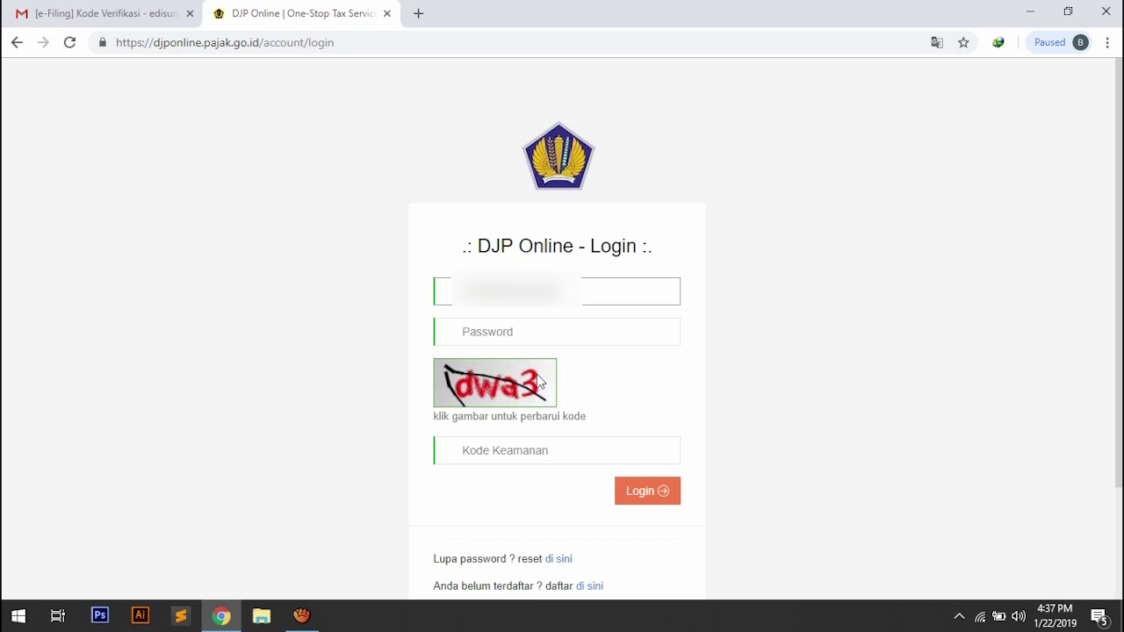
pyautogui.press('Tab')
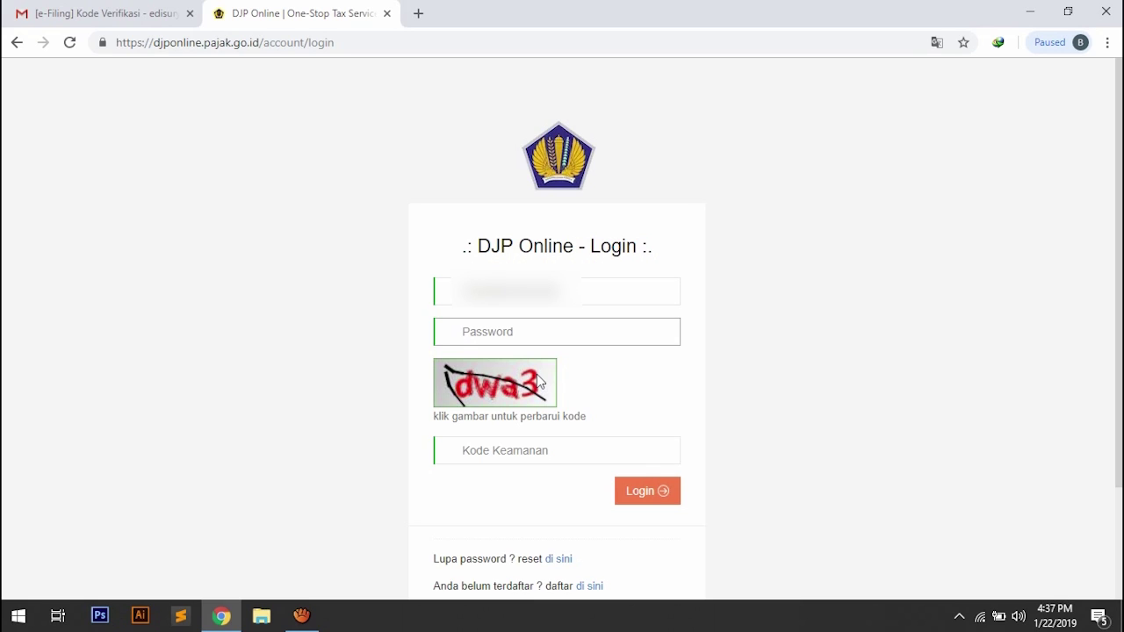
pyautogui.write('******')
pyautogui.click(516, 458)
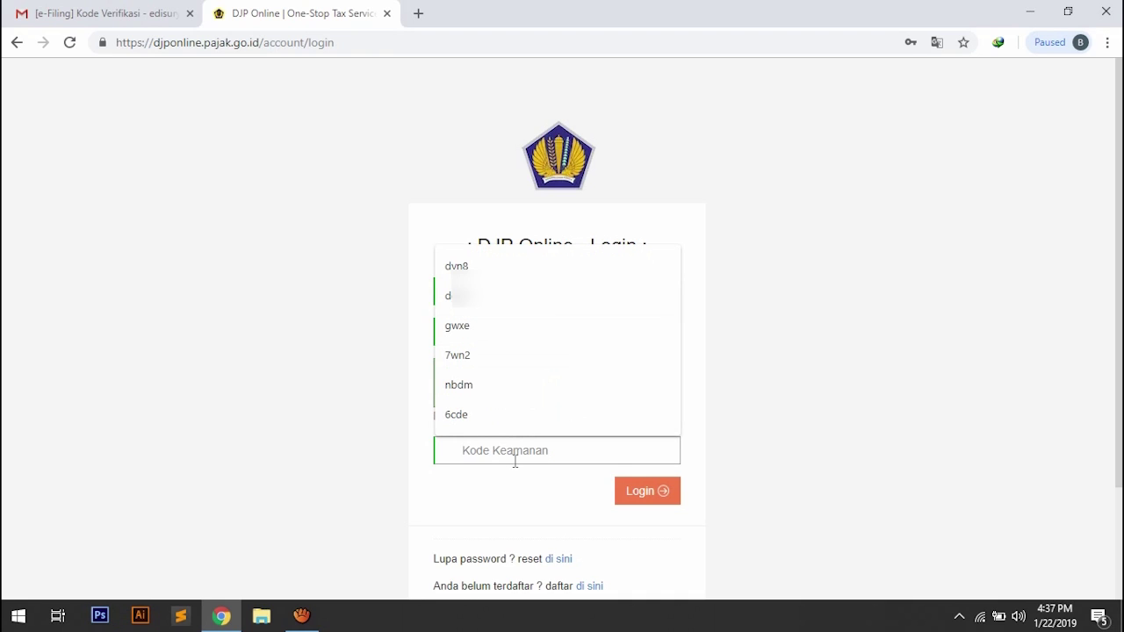
pyautogui.write('d')
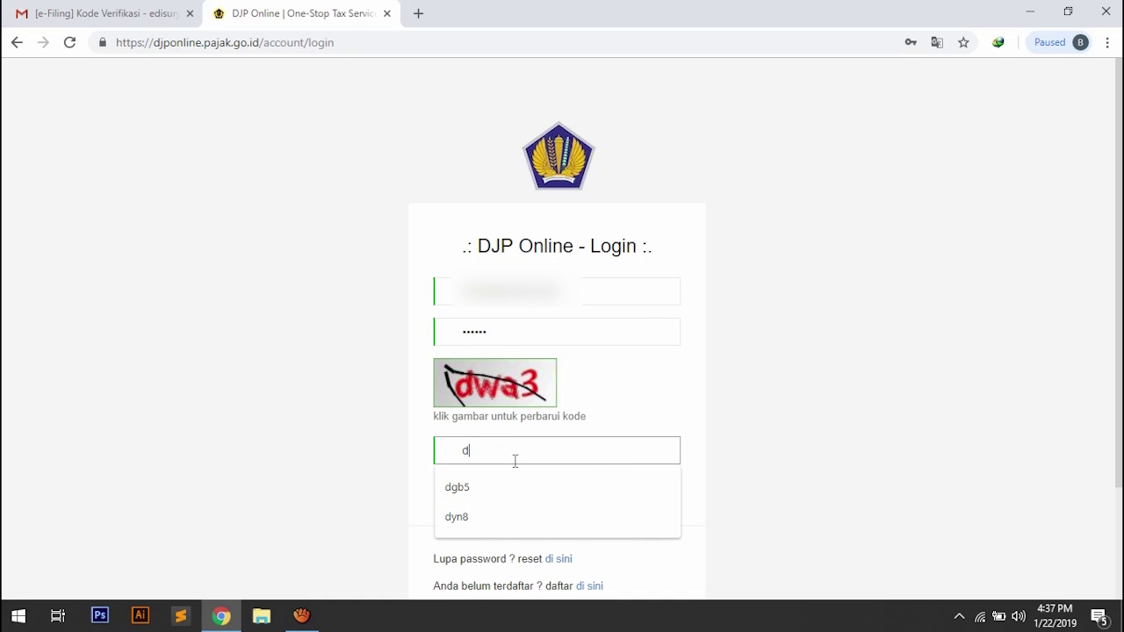
pyautogui.write('w')
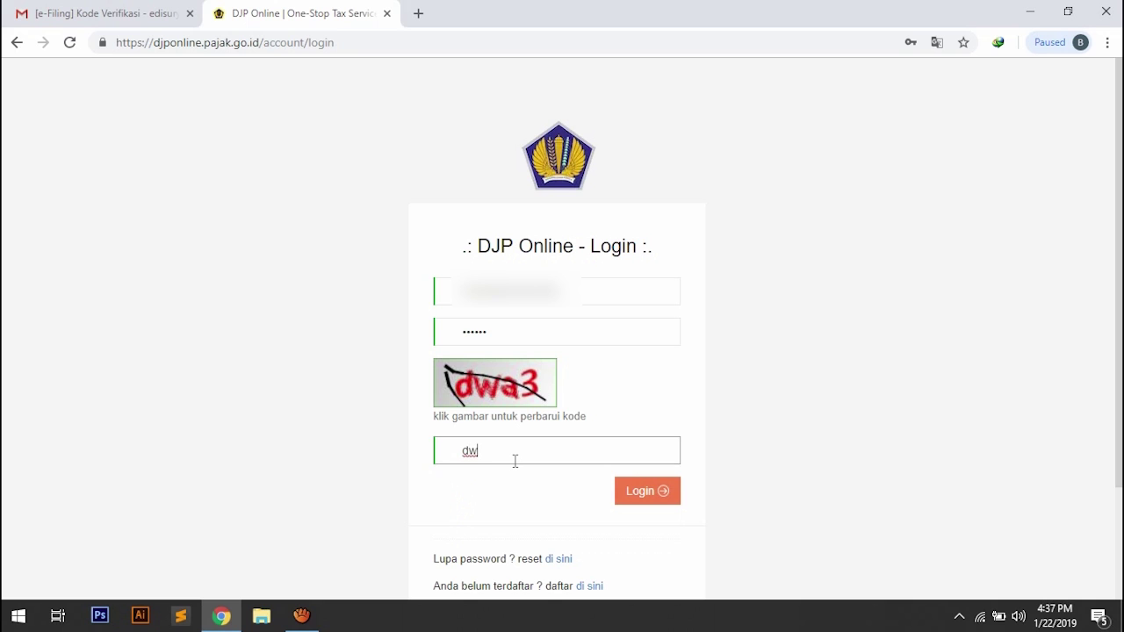
pyautogui.write('a3')
pyautogui.click(627, 496)
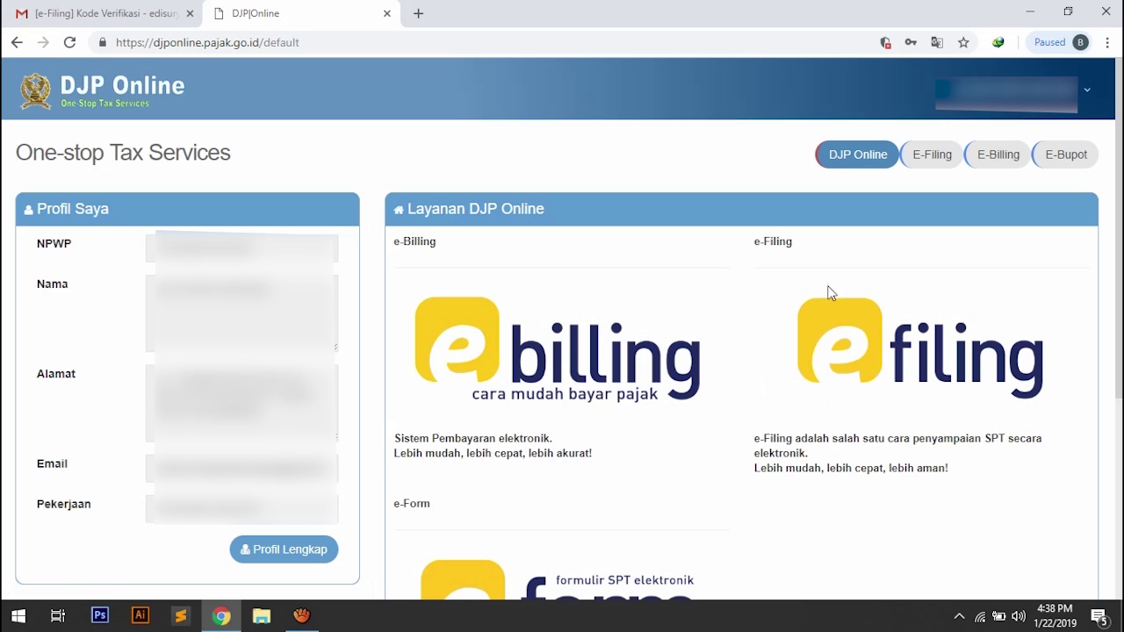
# Open e-Filing from the dashboard and start a new SPT with Buat SPT.
pyautogui.click(942, 384)
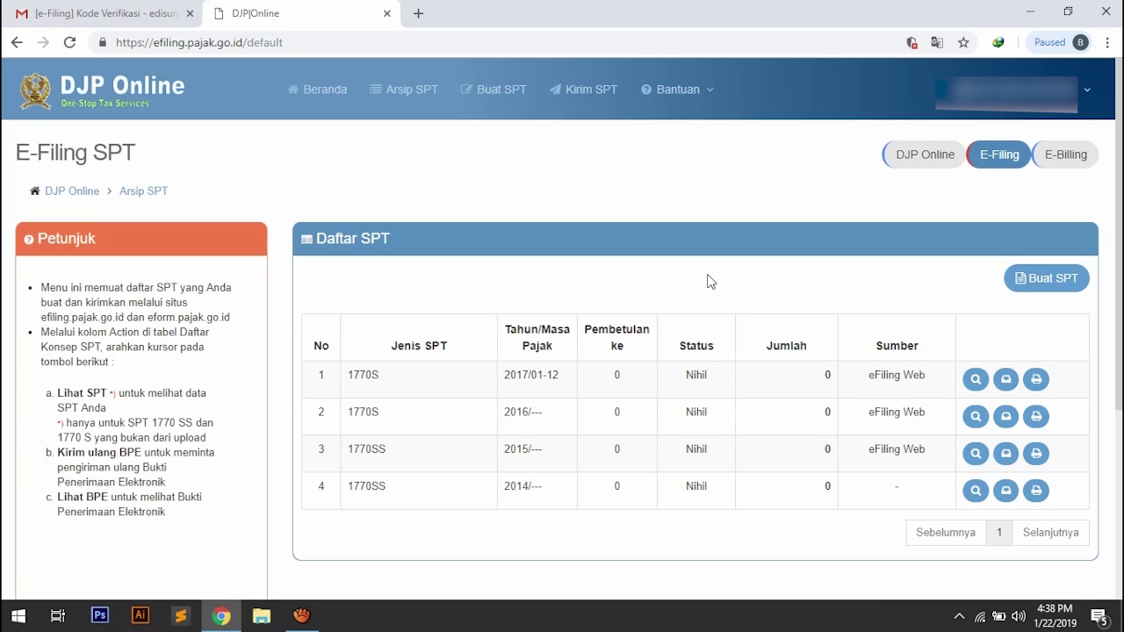
pyautogui.click(1050, 290)
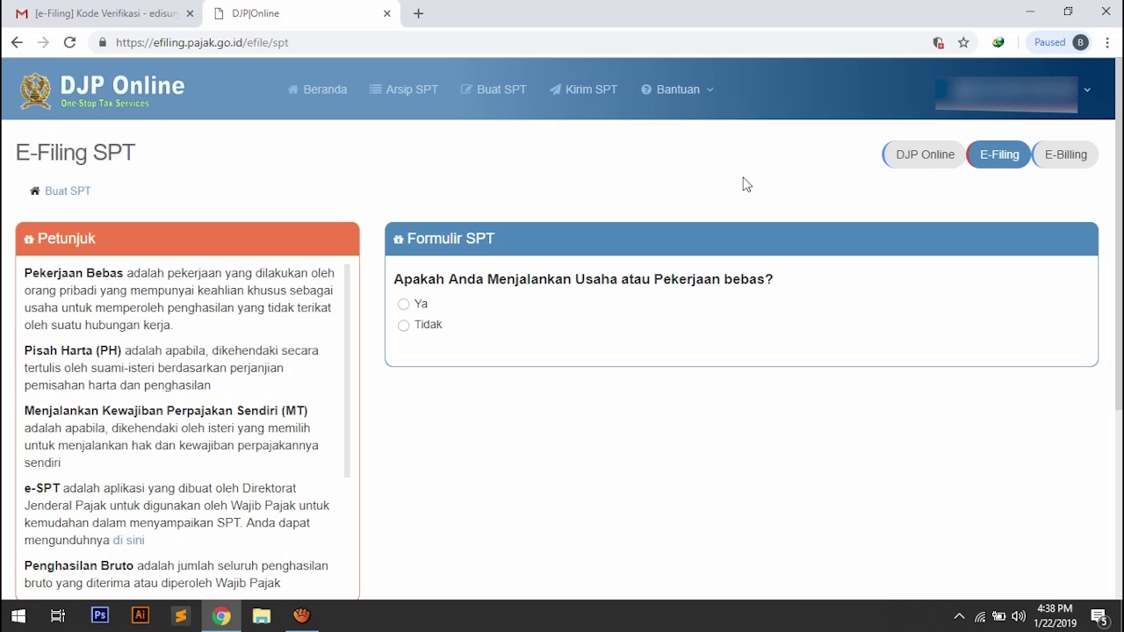
# Answer Tidak to the business, spouse and under-60-million questions, then start the guided SPT 1770 S.
pyautogui.click(406, 327)
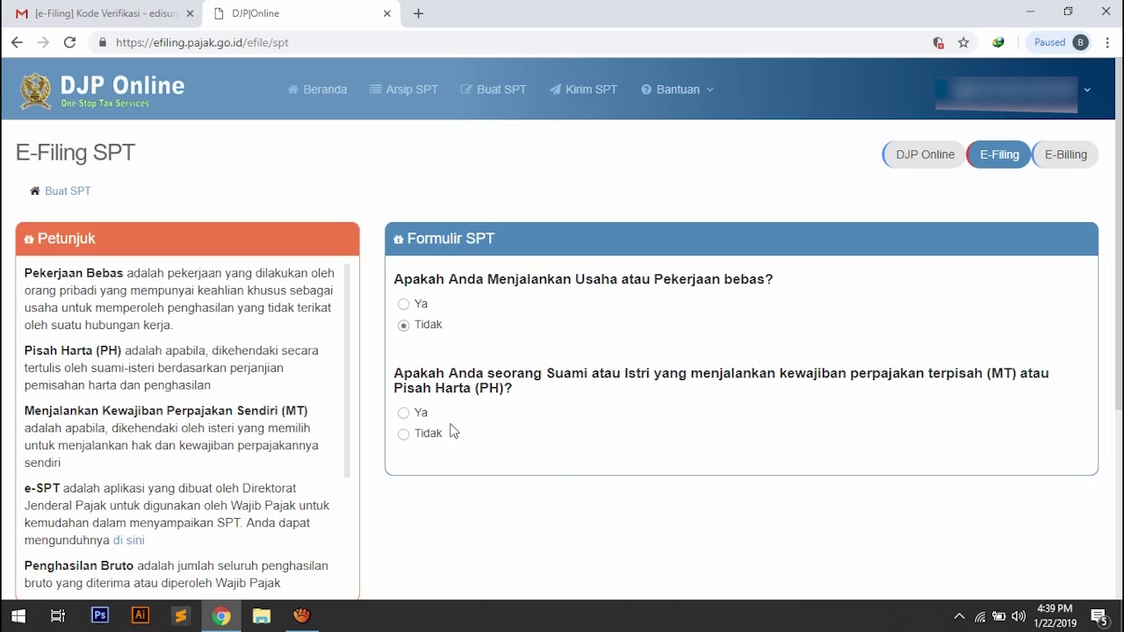
pyautogui.click(404, 434)
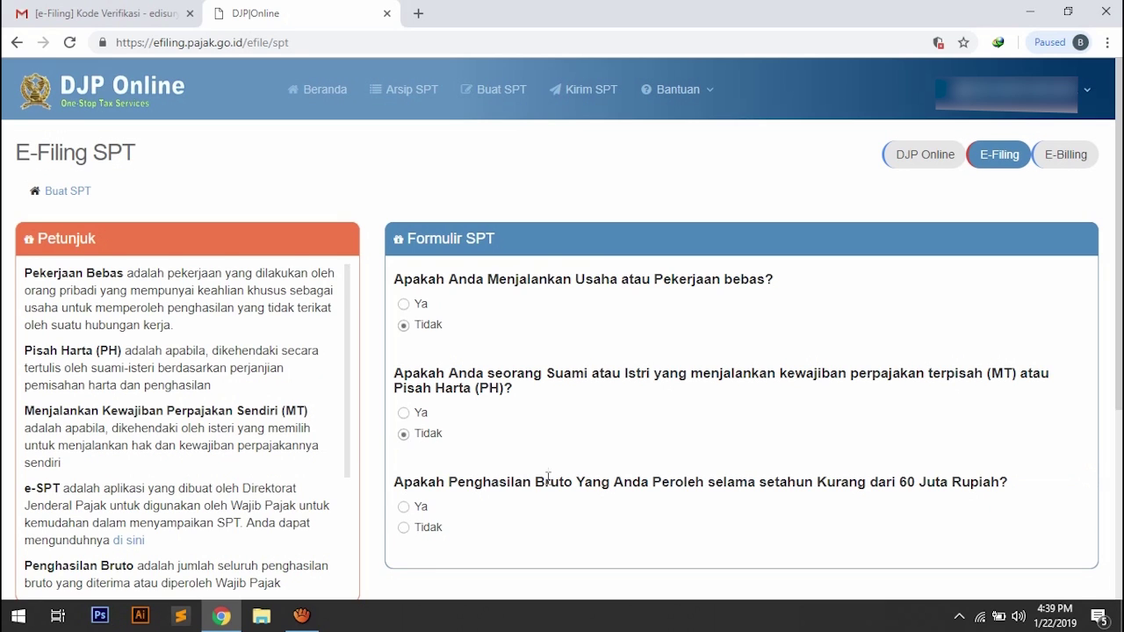
pyautogui.scroll(-1, 550, 478)
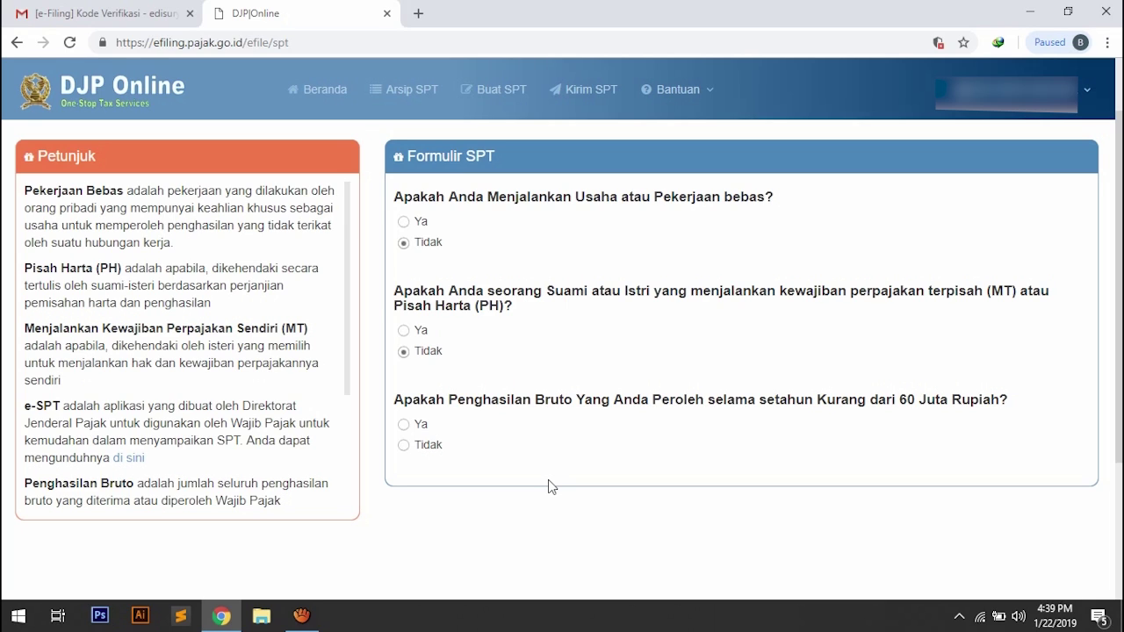
pyautogui.click(404, 446)
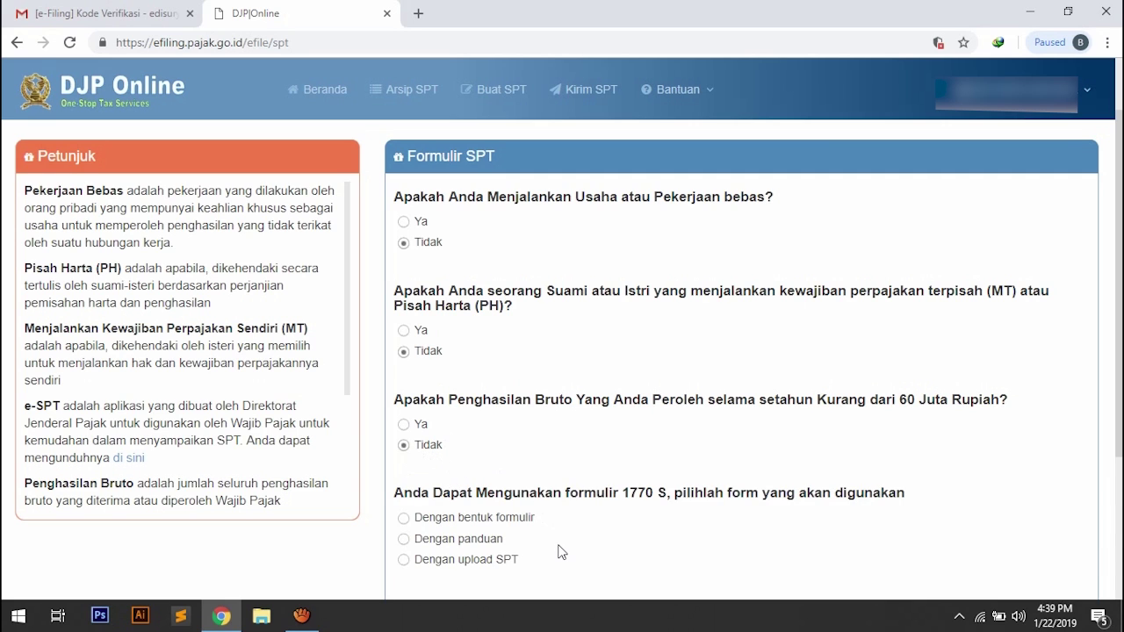
pyautogui.scroll(-1, 562, 551)
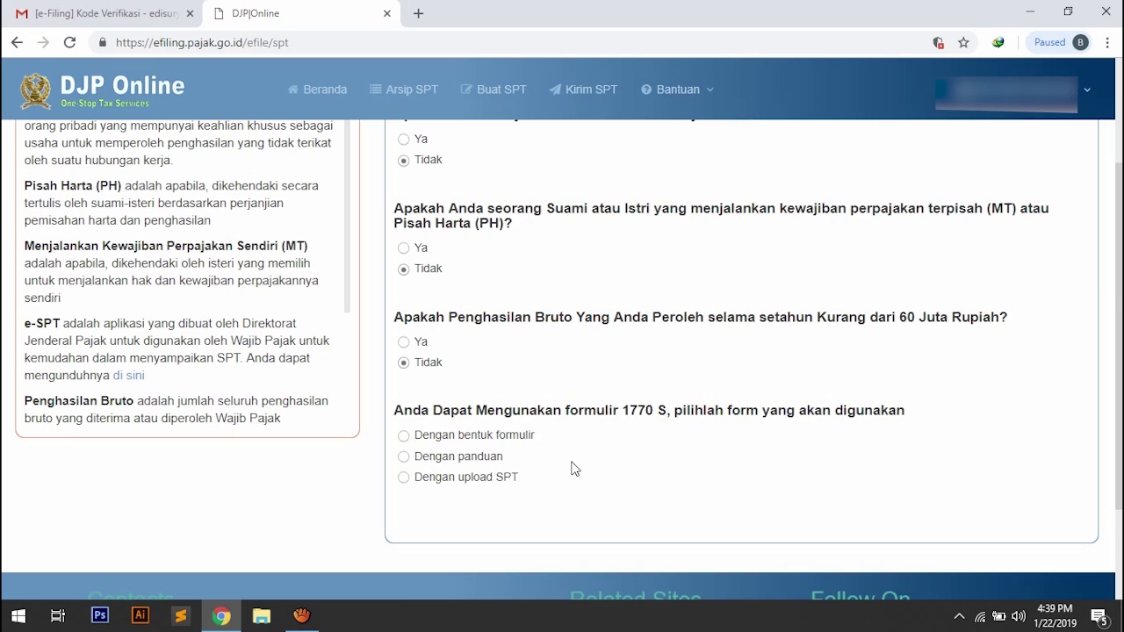
pyautogui.click(406, 458)
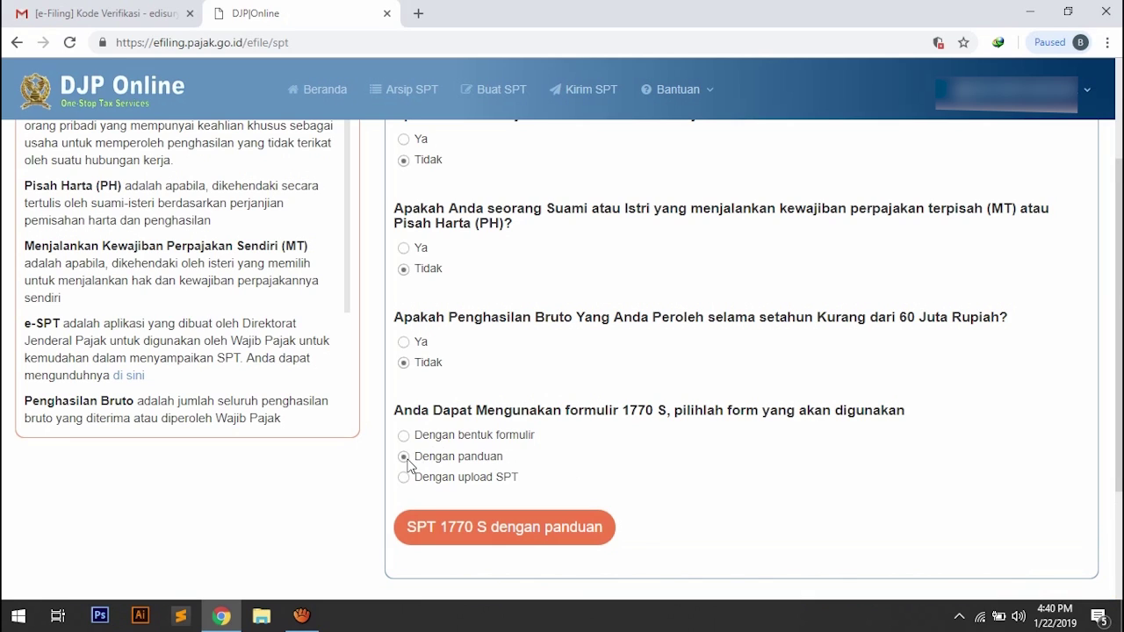
pyautogui.click(527, 536)
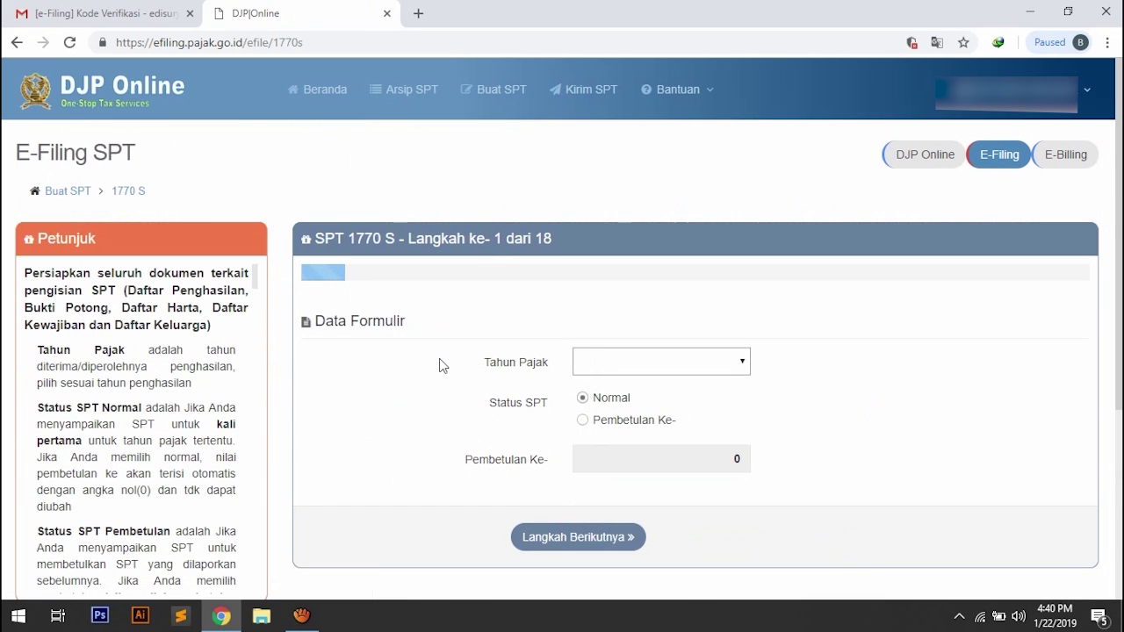
# Set the tax year to 2018 with Normal status and continue to step 2.
pyautogui.click(709, 375)
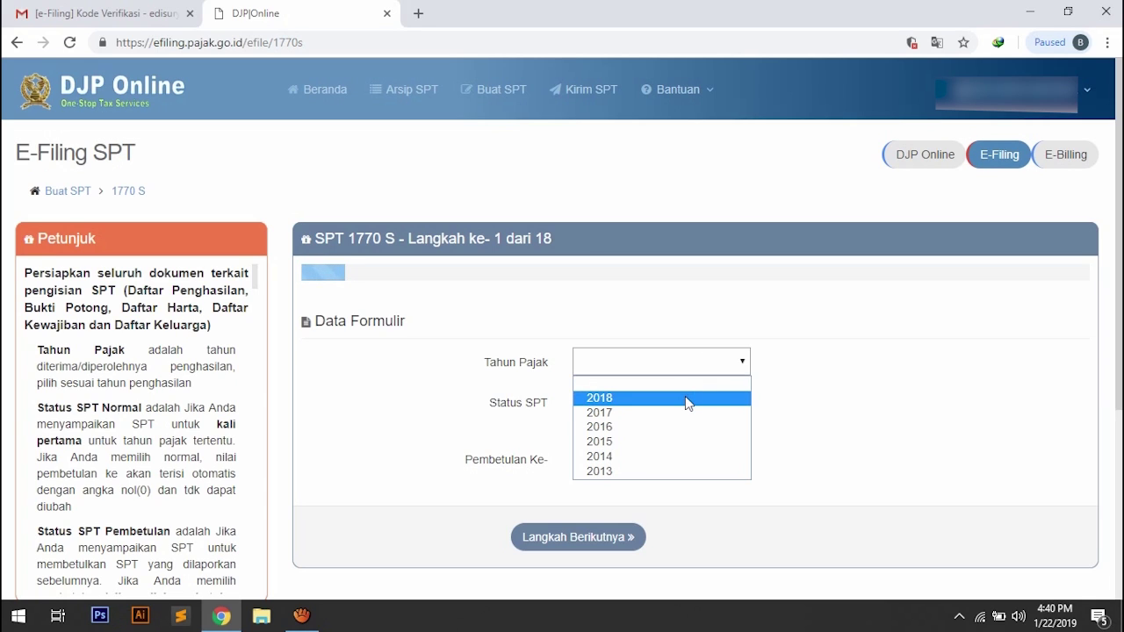
pyautogui.click(687, 400)
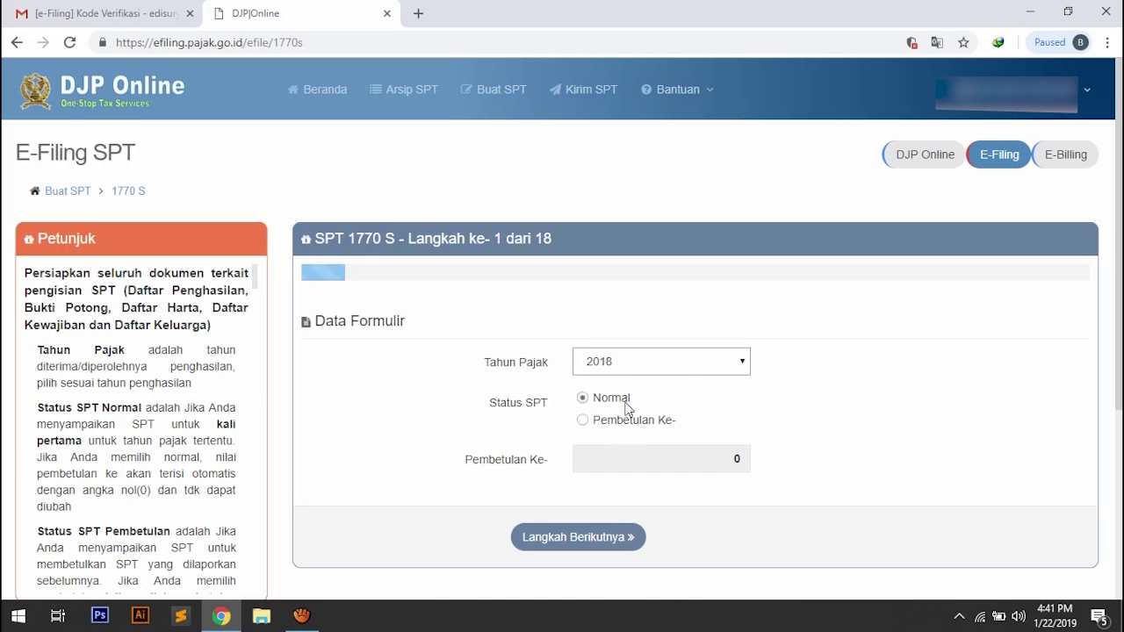
pyautogui.click(597, 540)
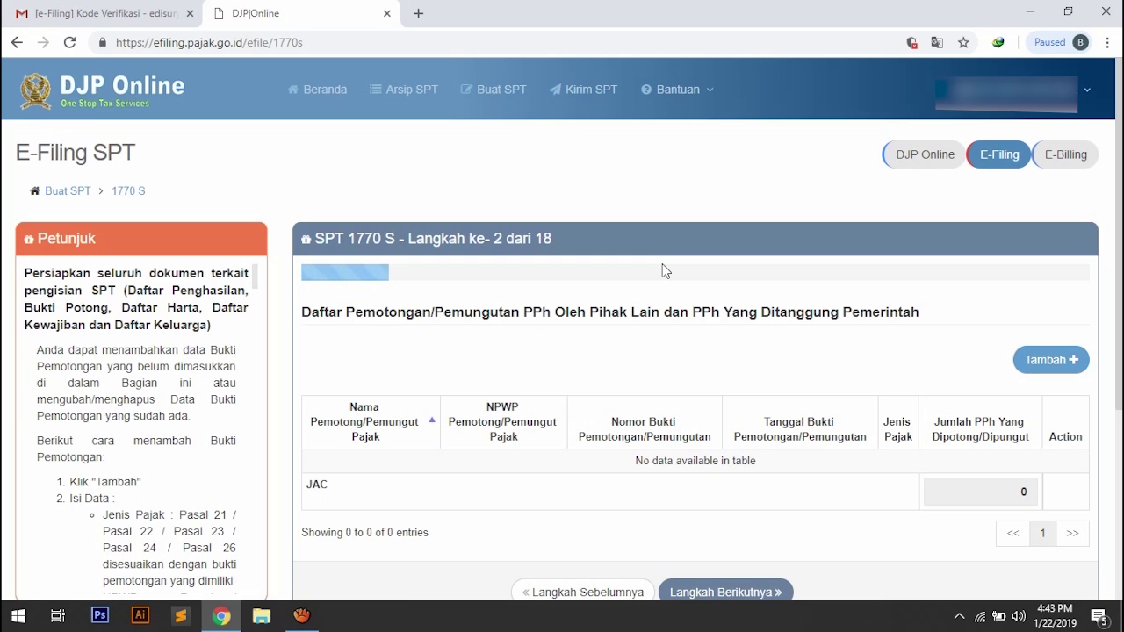
# Add a new Pasal 21 withholding slip, entering the withholder's NPWP and the slip number.
pyautogui.click(1045, 366)
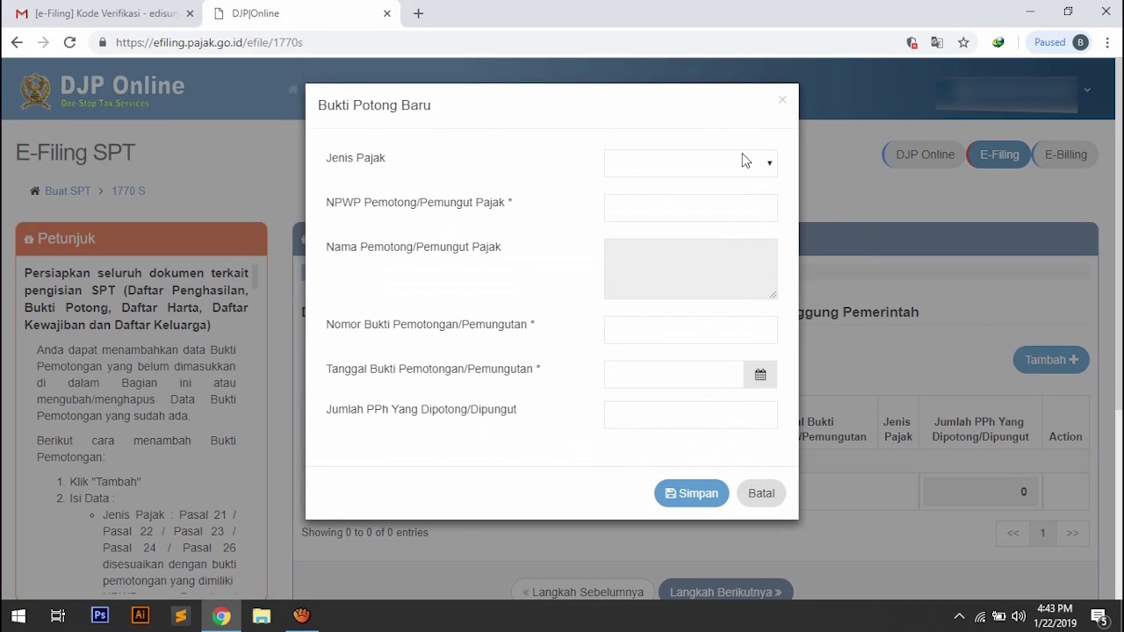
pyautogui.click(772, 165)
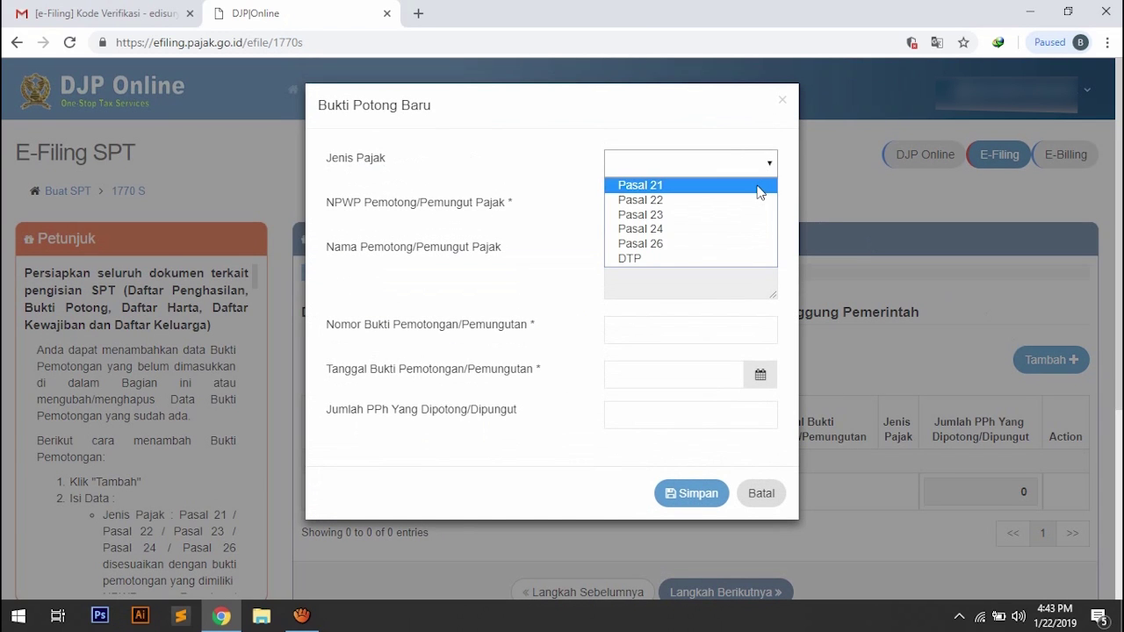
pyautogui.click(760, 185)
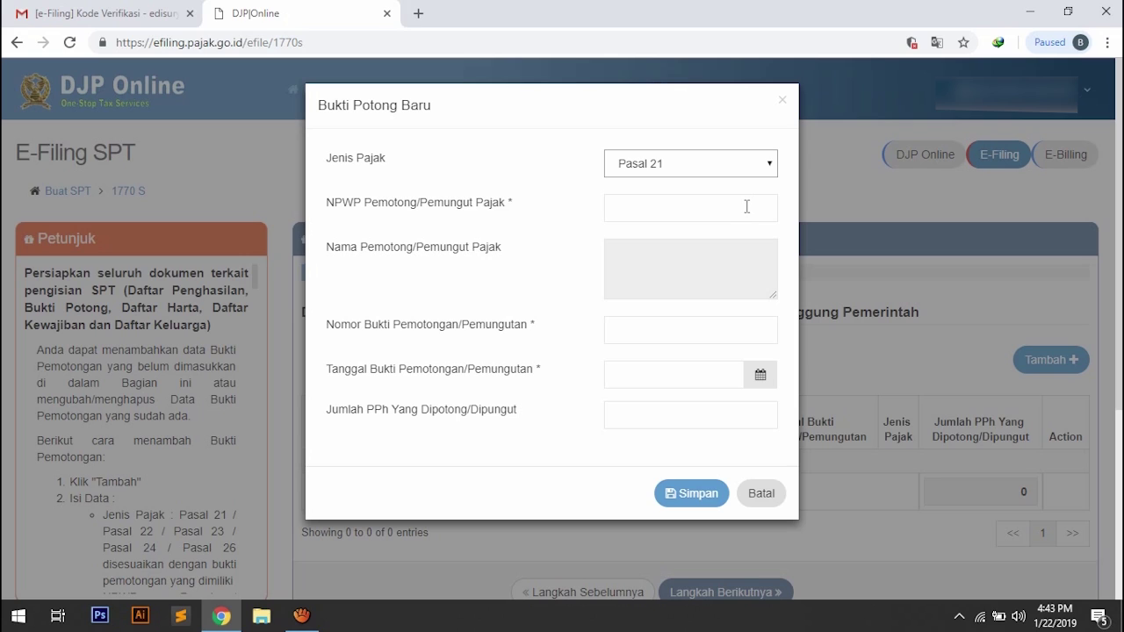
pyautogui.click(746, 206)
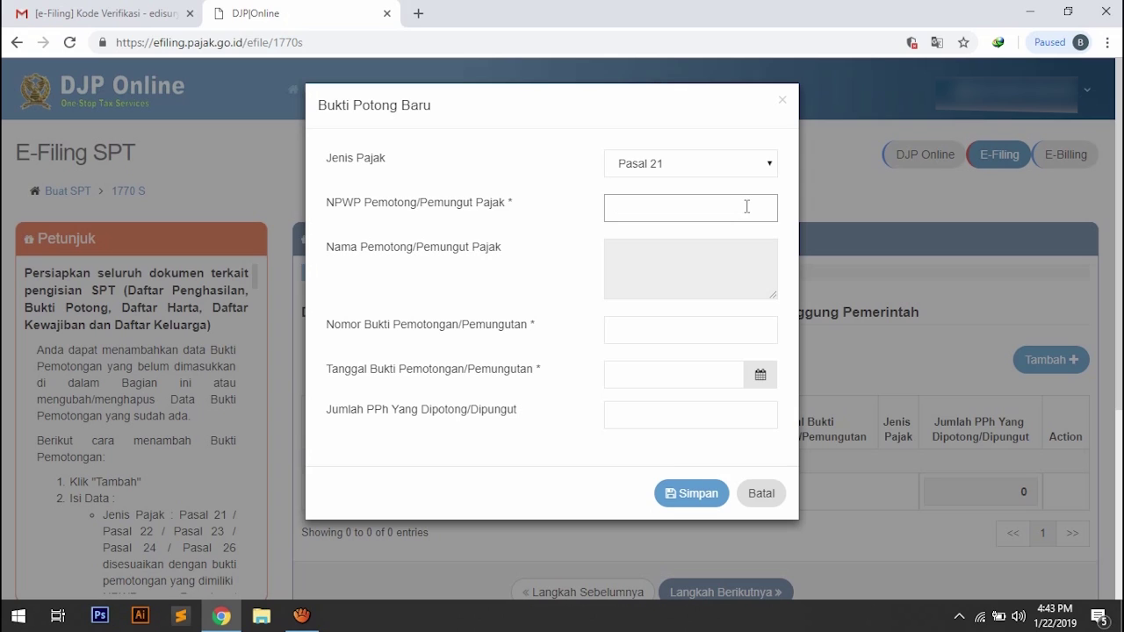
pyautogui.write('00')
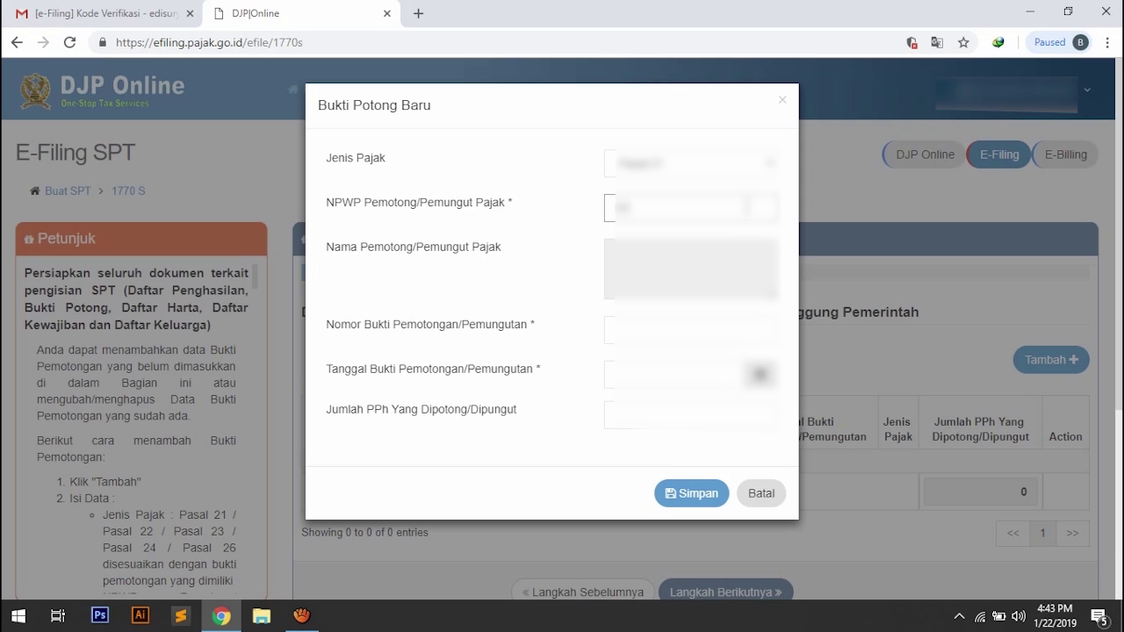
pyautogui.write('000000000')
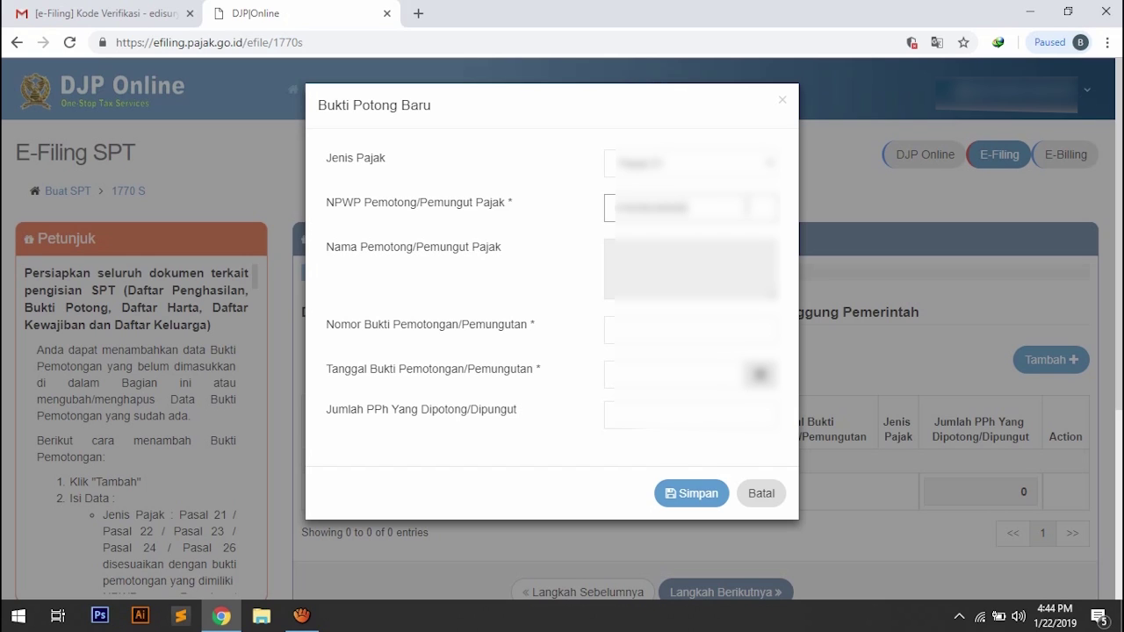
pyautogui.write('00000')
pyautogui.press('Tab')
pyautogui.press('Tab')
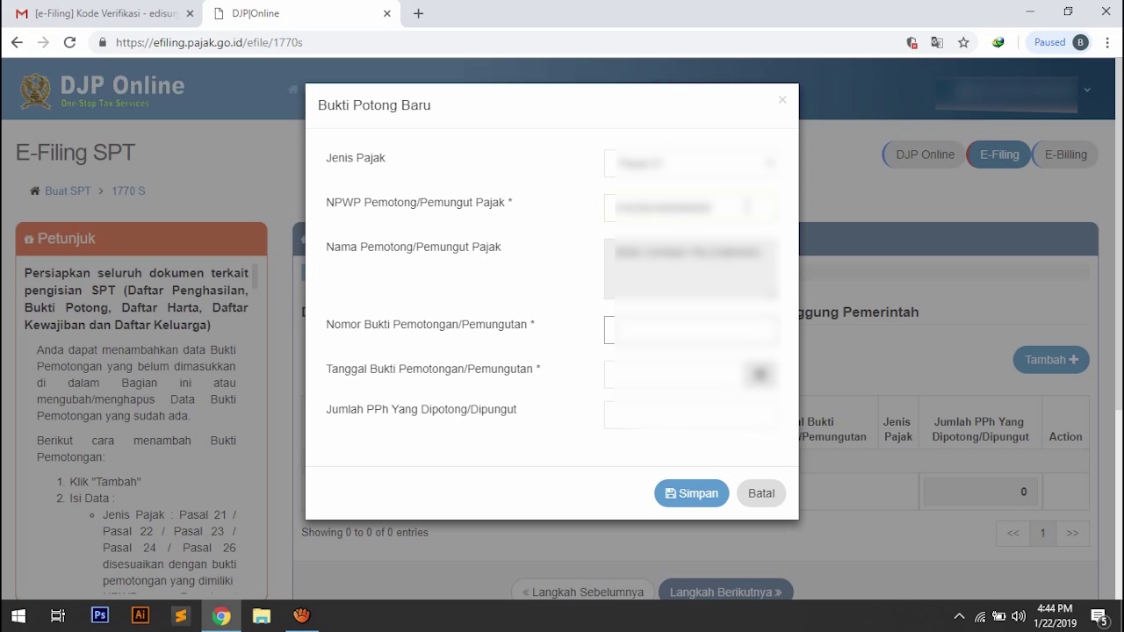
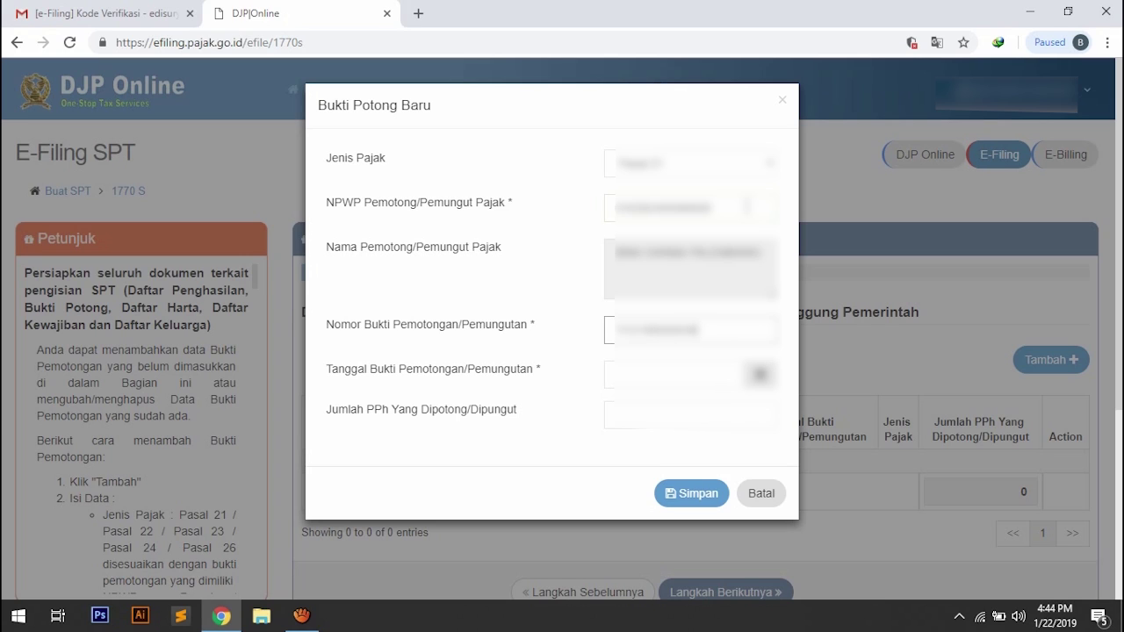
pyautogui.click(705, 383)
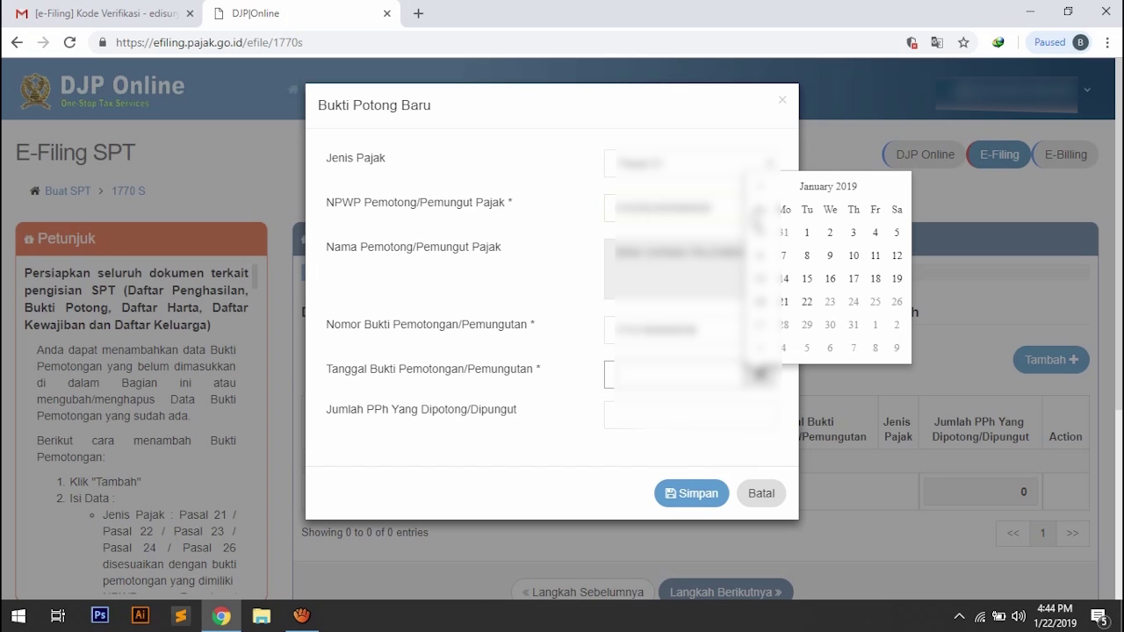
# Date the withholding slip, enter withheld PPh of 8480000, and save it.
pyautogui.click(785, 256)
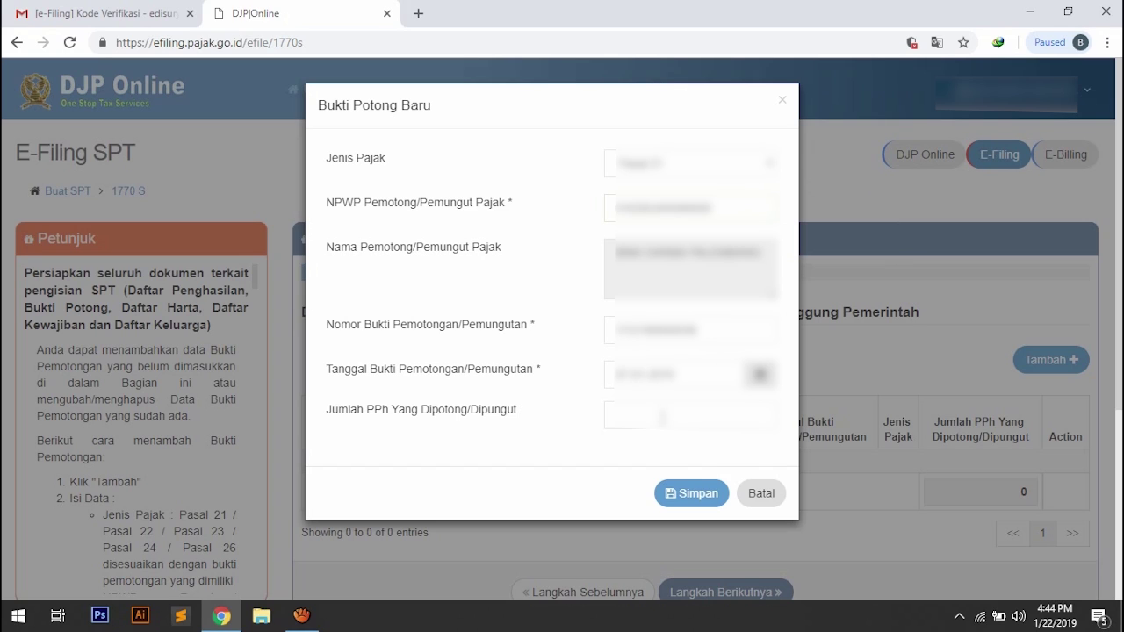
pyautogui.click(662, 419)
pyautogui.write('84800')
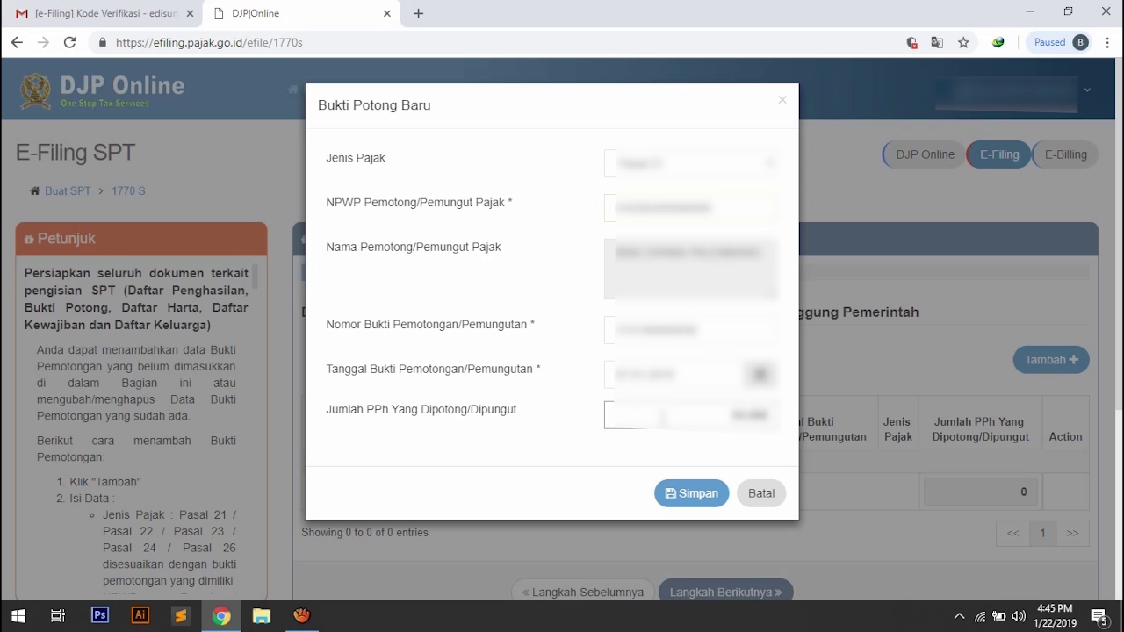
pyautogui.write('00')
pyautogui.click(683, 497)
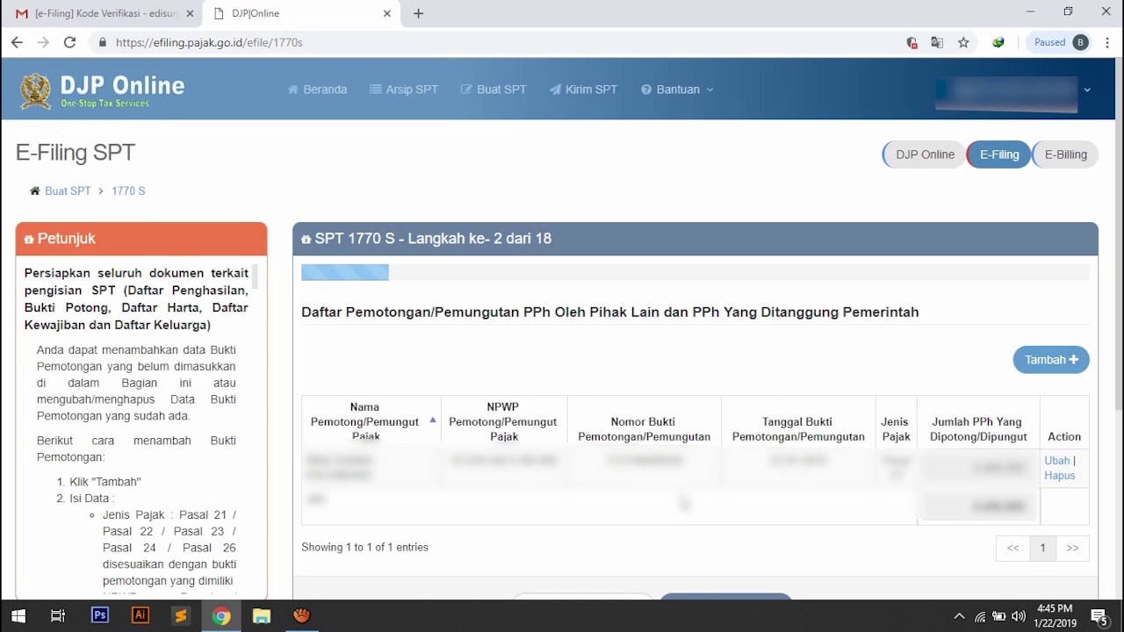
# Fill in the step 3 net domestic employment income and continue to step 4.
pyautogui.scroll(-1, 684, 503)
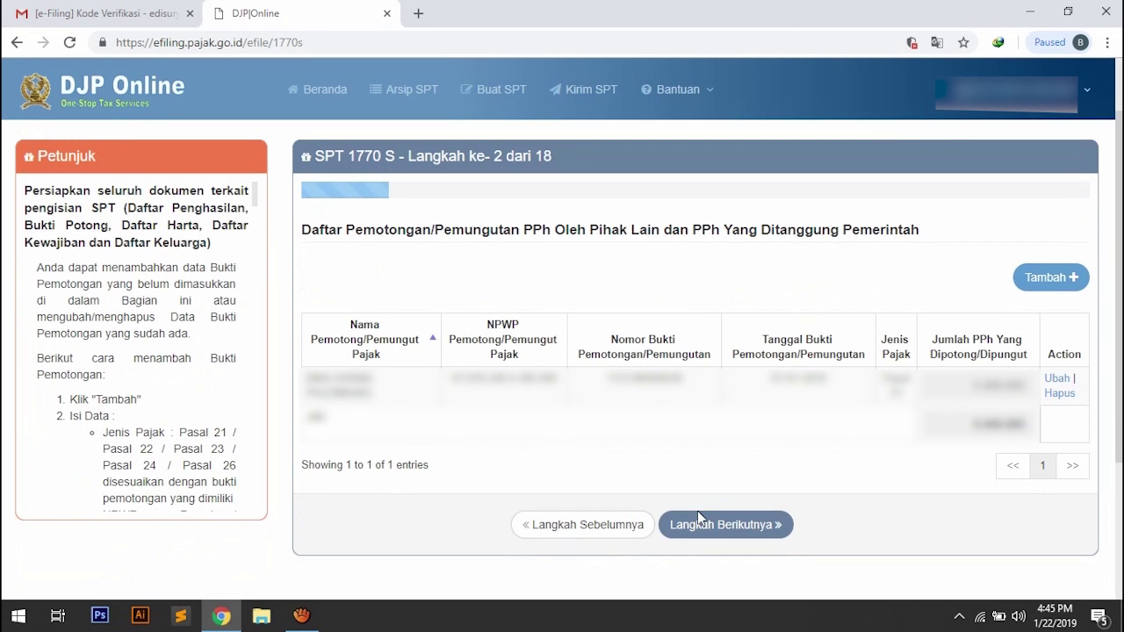
pyautogui.click(707, 525)
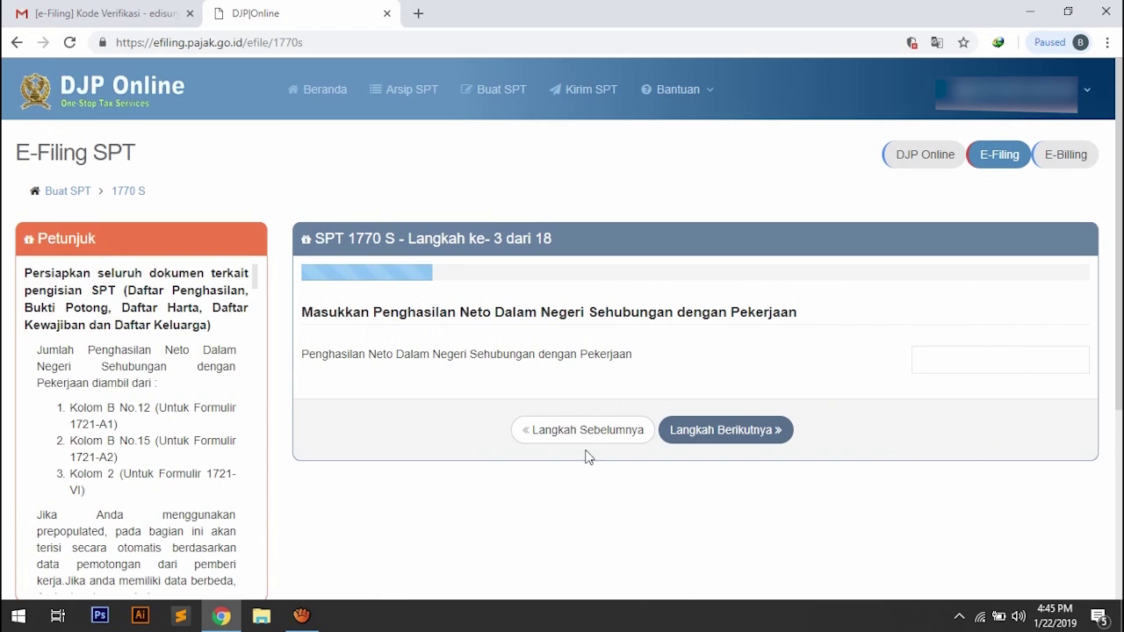
pyautogui.click(932, 361)
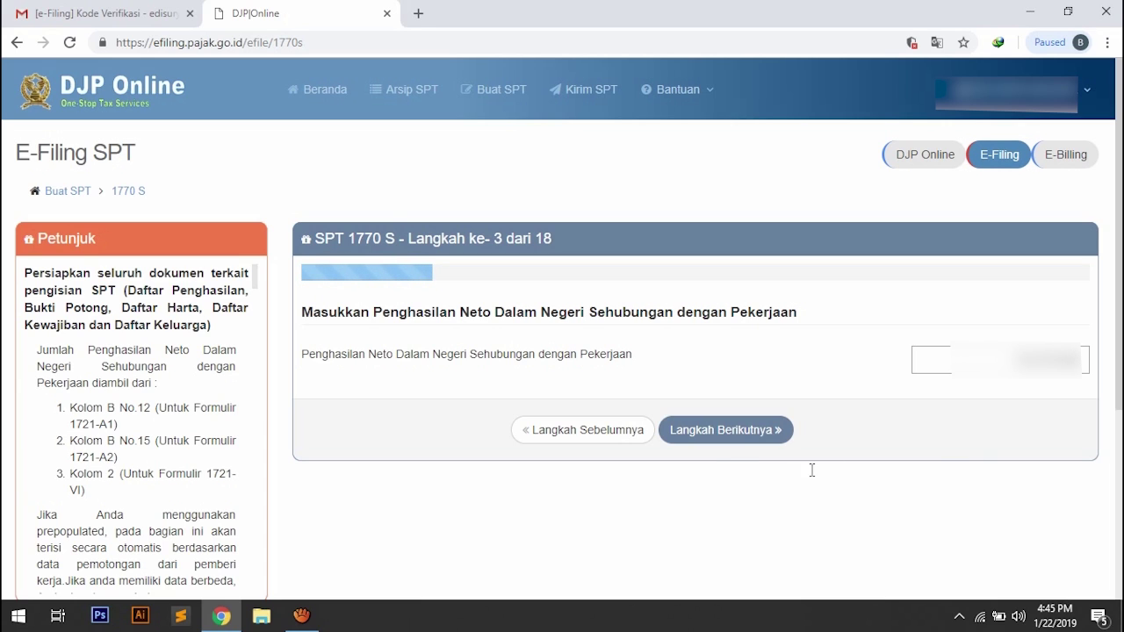
pyautogui.click(729, 431)
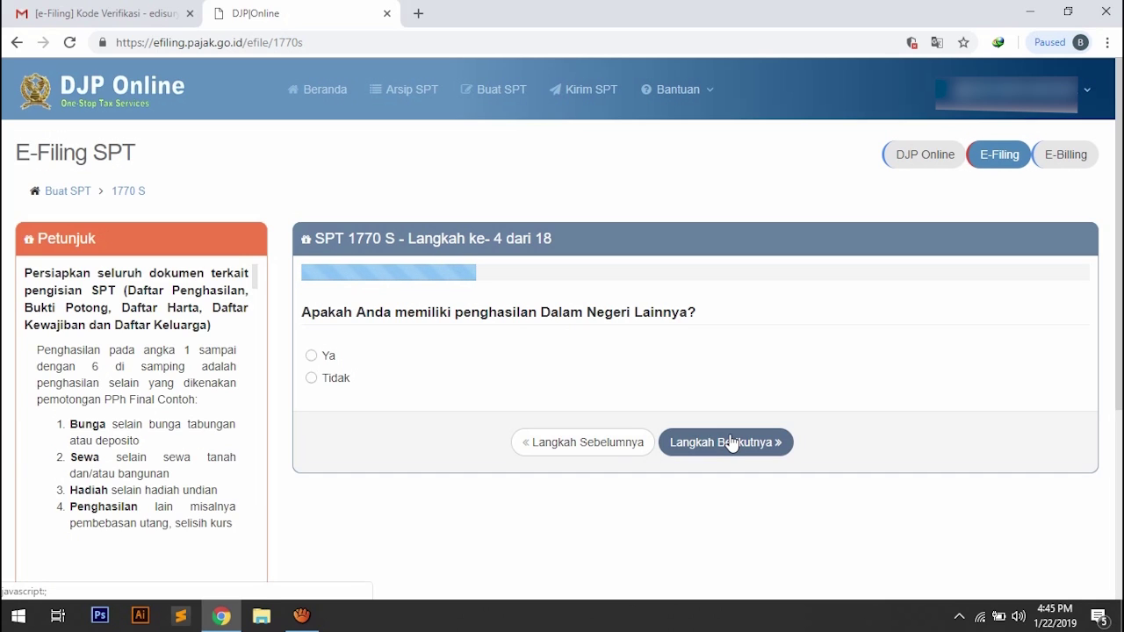
# Preview the other domestic income table with Ya, then answer Tidak and continue to step 5.
pyautogui.click(312, 356)
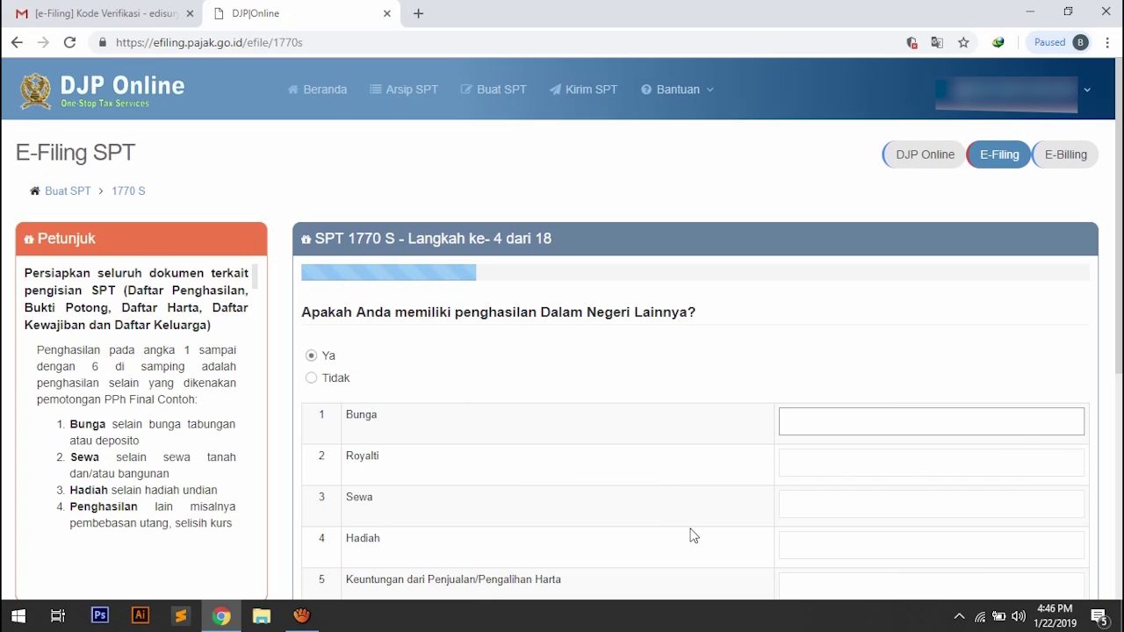
pyautogui.scroll(-1, 693, 535)
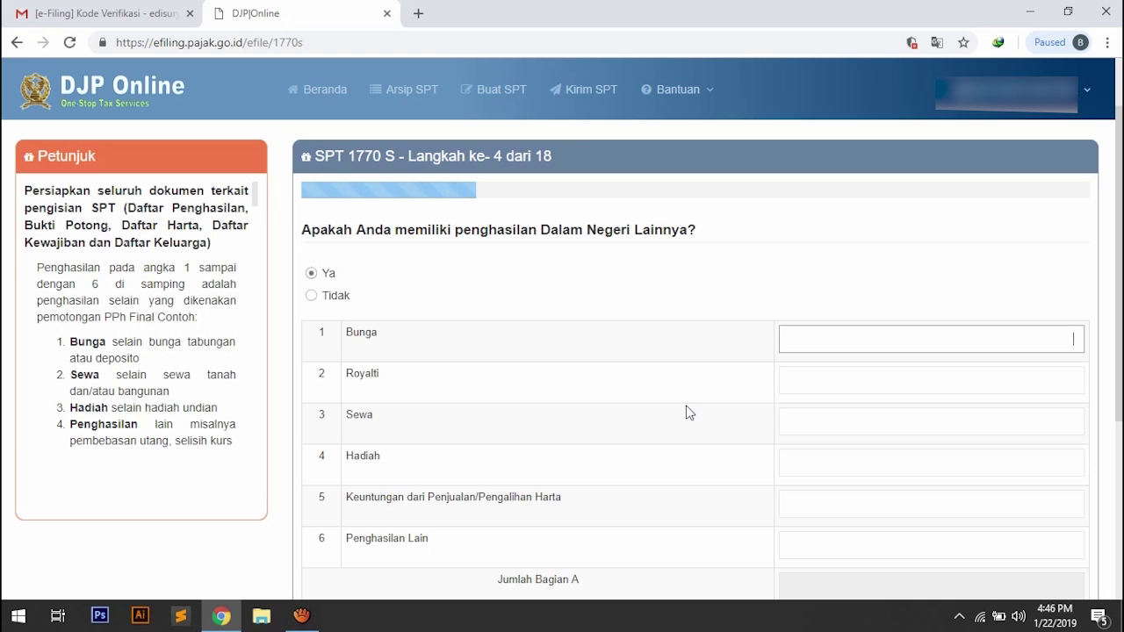
pyautogui.scroll(-1, 700, 426)
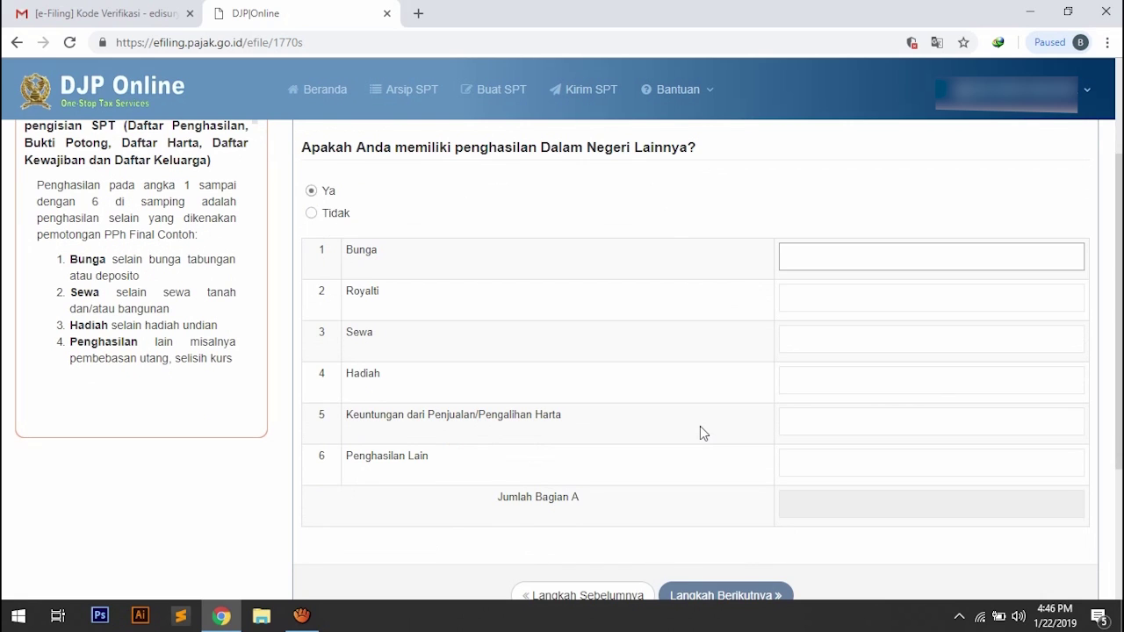
pyautogui.click(312, 214)
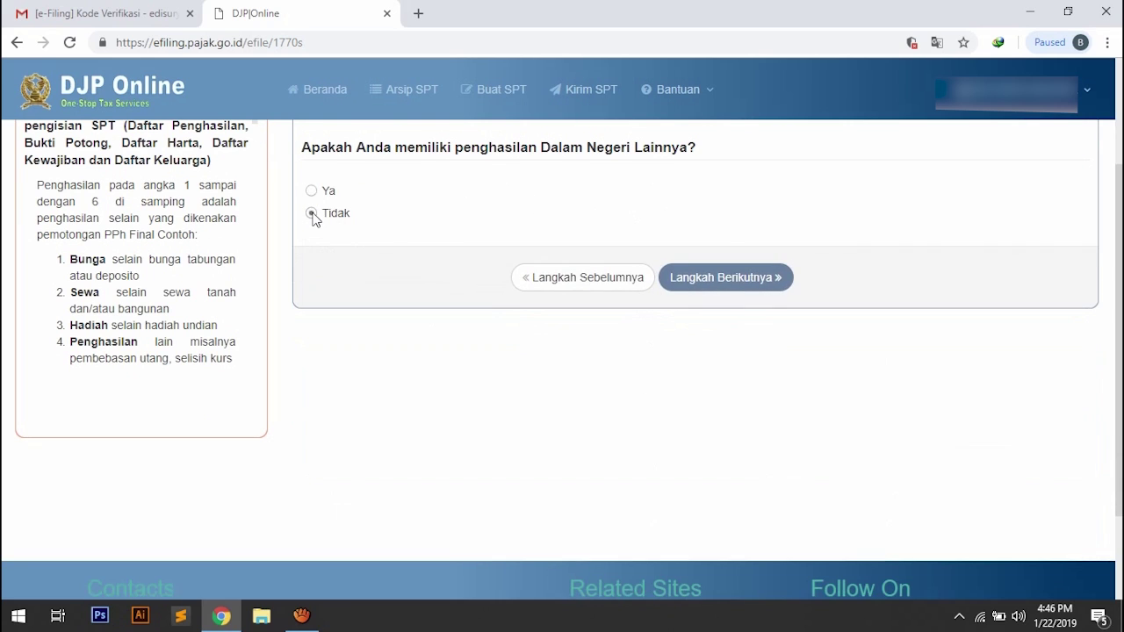
pyautogui.click(741, 277)
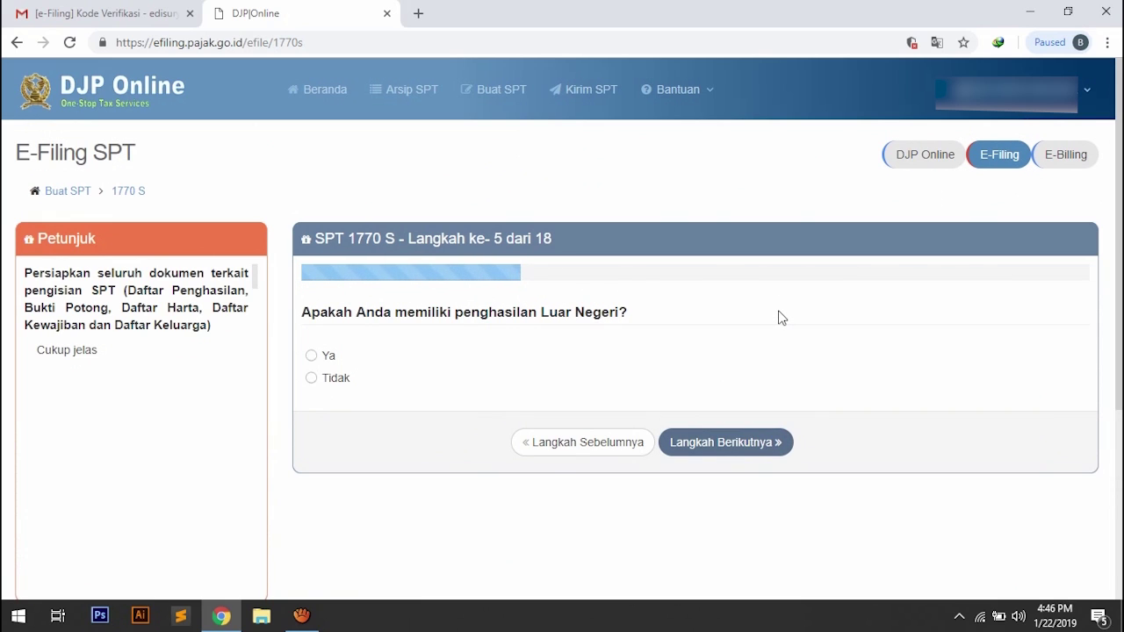
# Preview the foreign income field with Ya, then answer Tidak and continue to step 6.
pyautogui.click(312, 356)
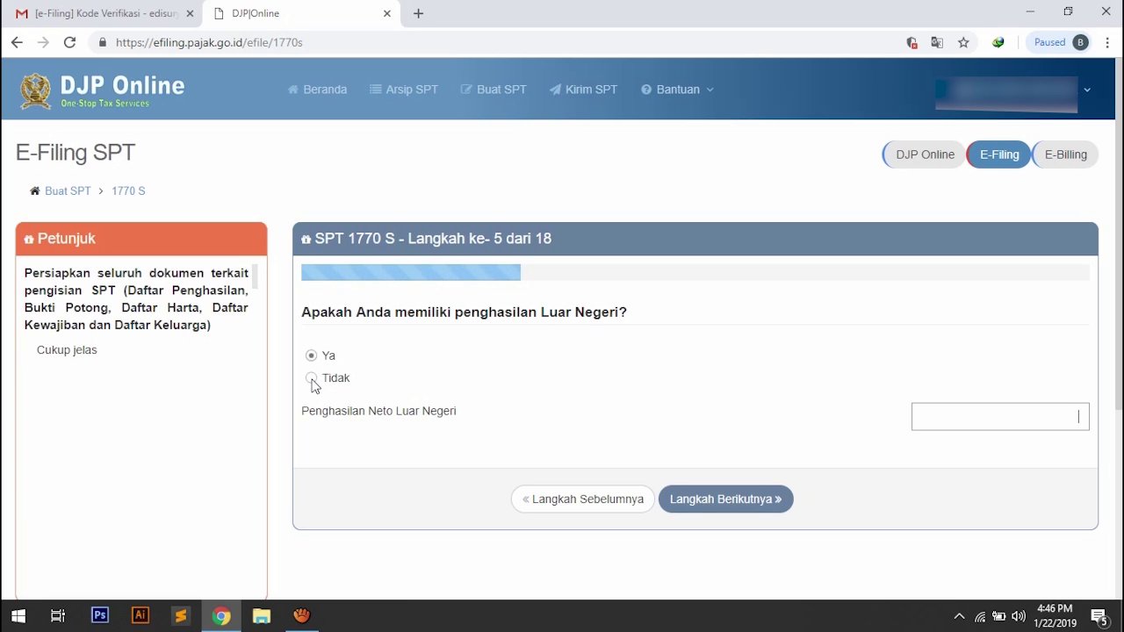
pyautogui.click(311, 379)
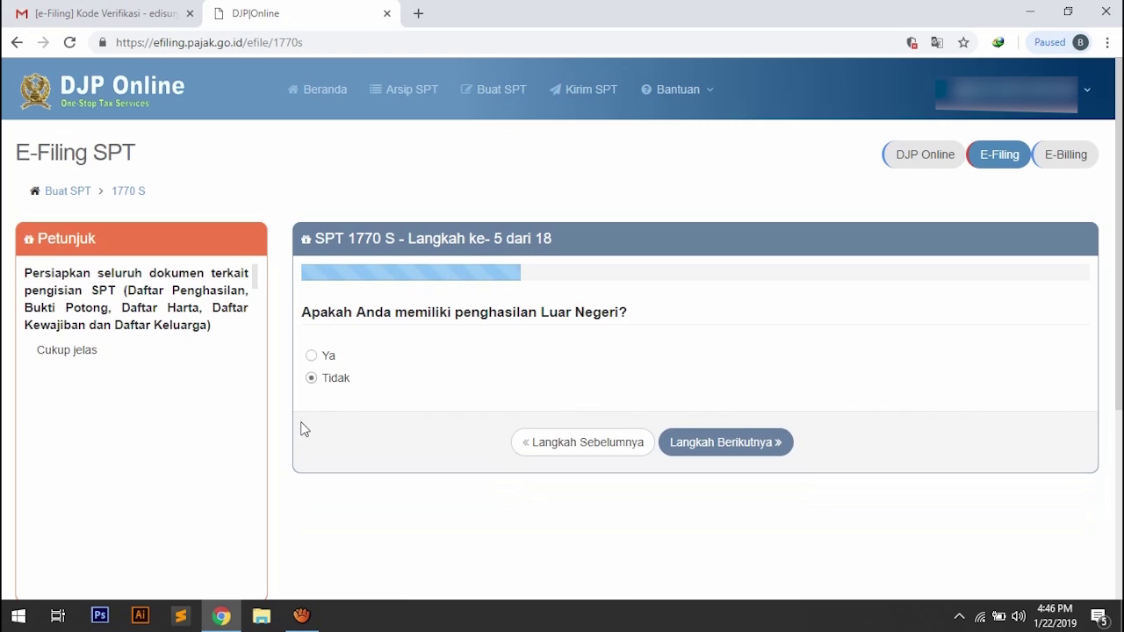
pyautogui.click(740, 454)
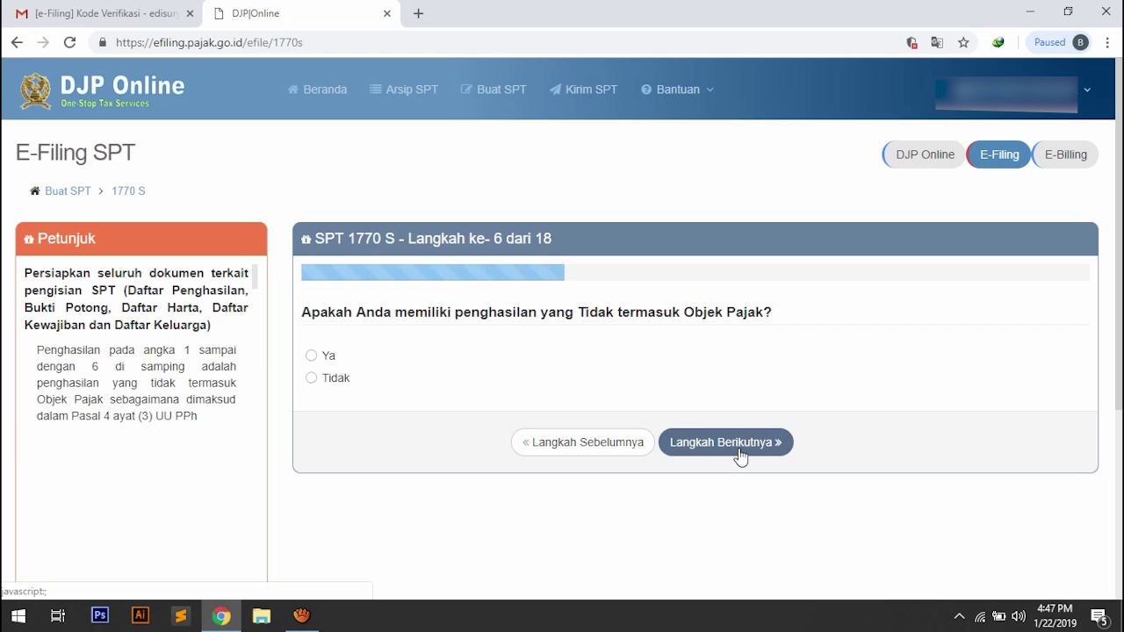
# Preview the Ya table, then answer Tidak to income outside tax objects and advance to step 7.
pyautogui.click(312, 357)
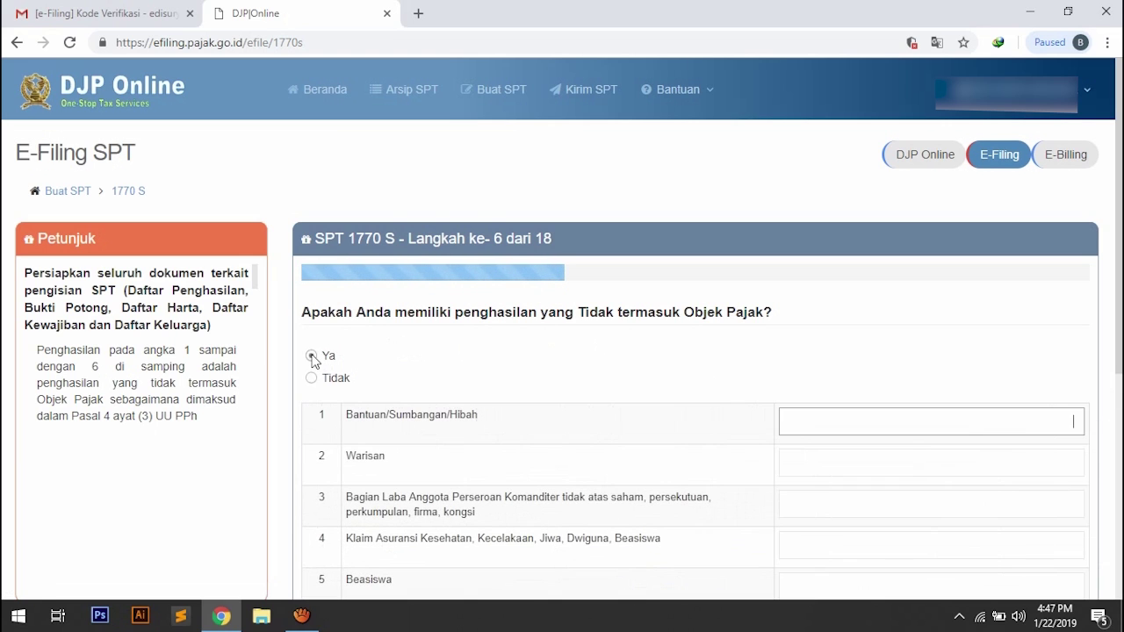
pyautogui.scroll(-1, 715, 453)
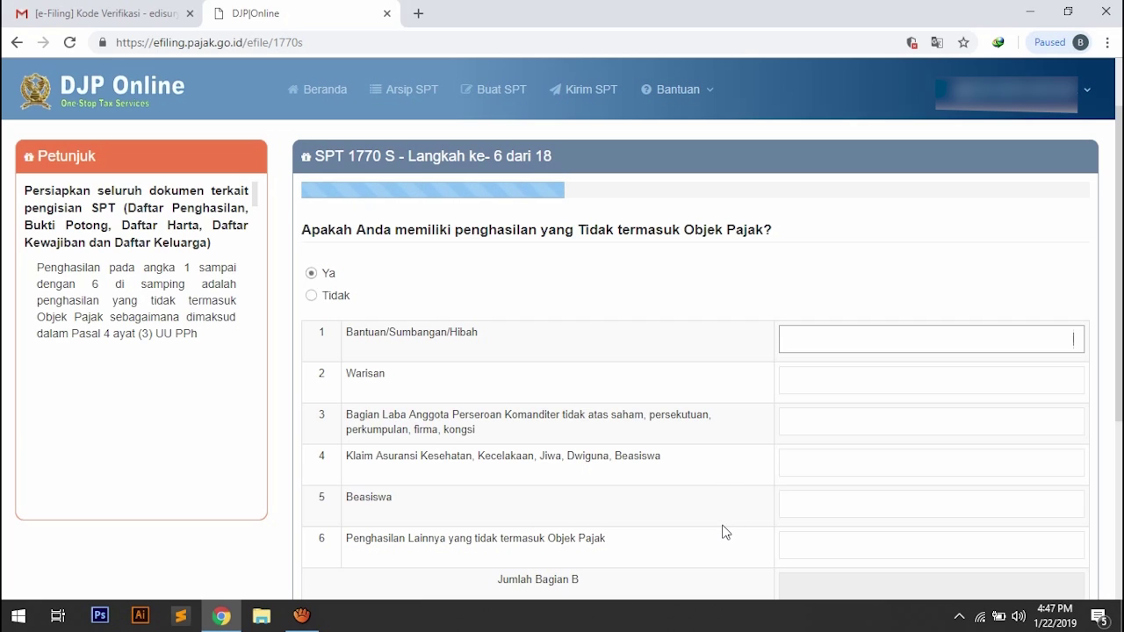
pyautogui.click(313, 297)
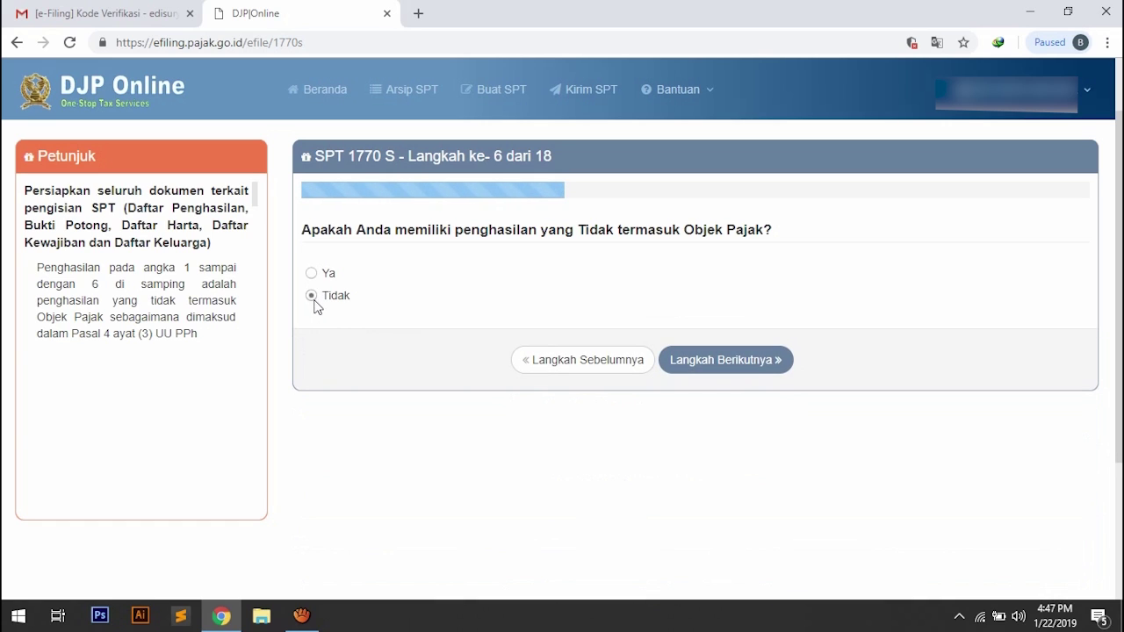
pyautogui.click(719, 362)
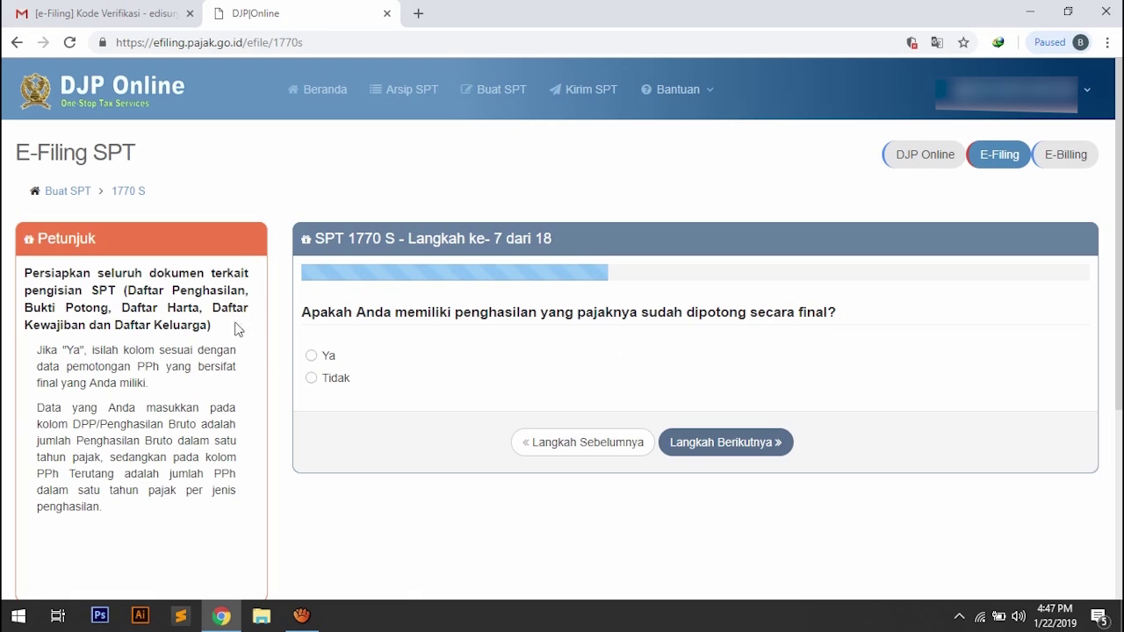
# Answer Ya and browse the Sumber/Jenis list of a new final-tax income entry without choosing.
pyautogui.click(310, 355)
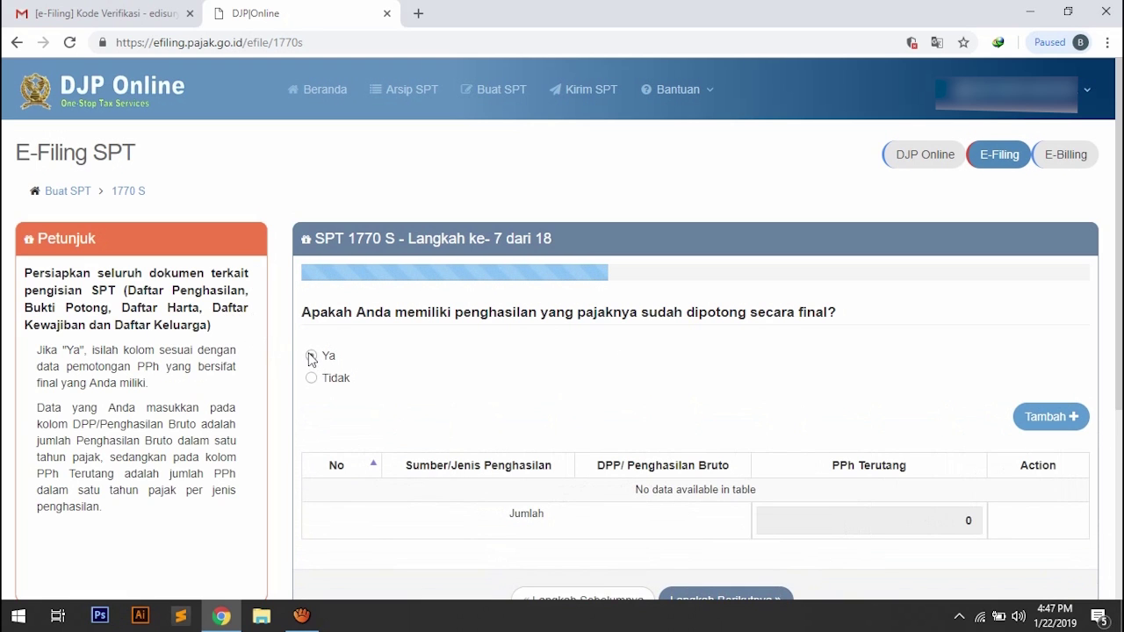
pyautogui.scroll(-2, 848, 430)
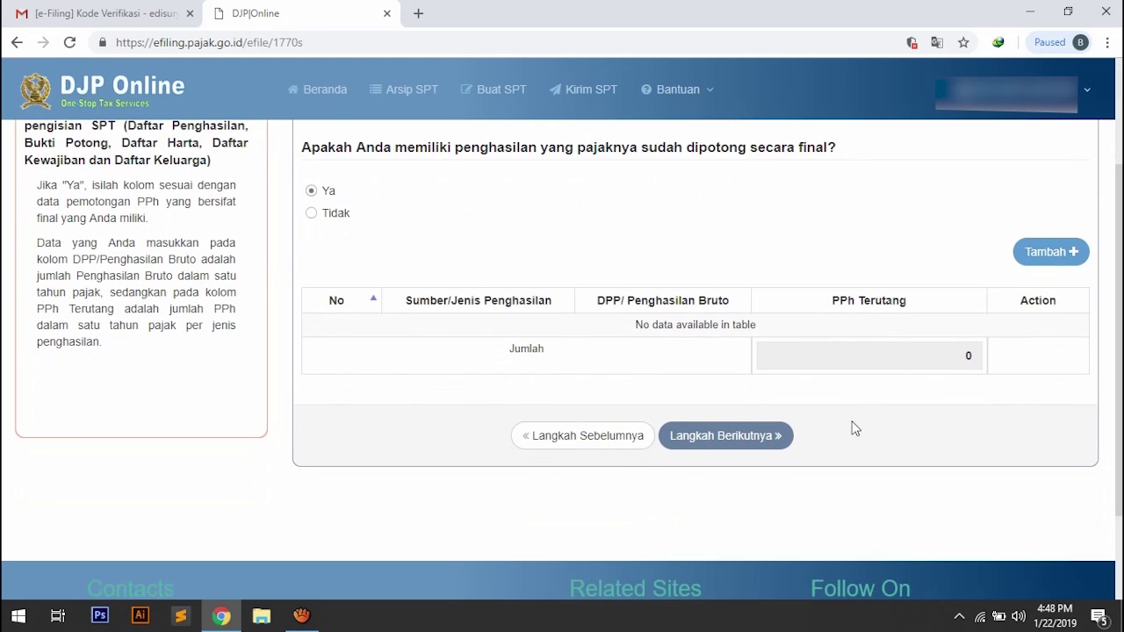
pyautogui.click(1034, 251)
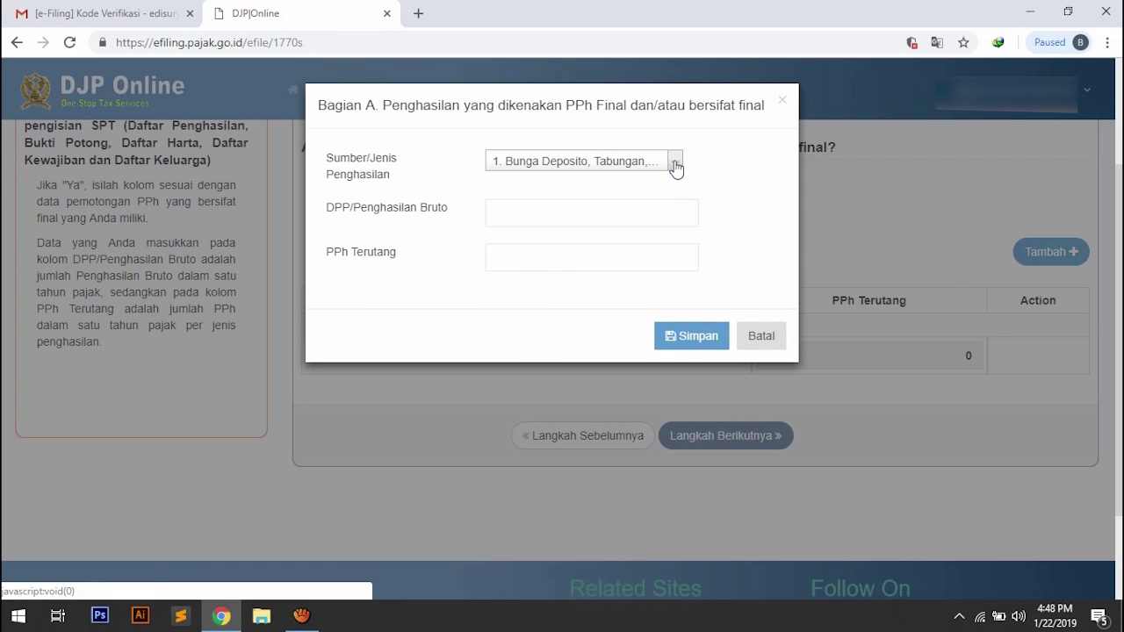
pyautogui.click(675, 168)
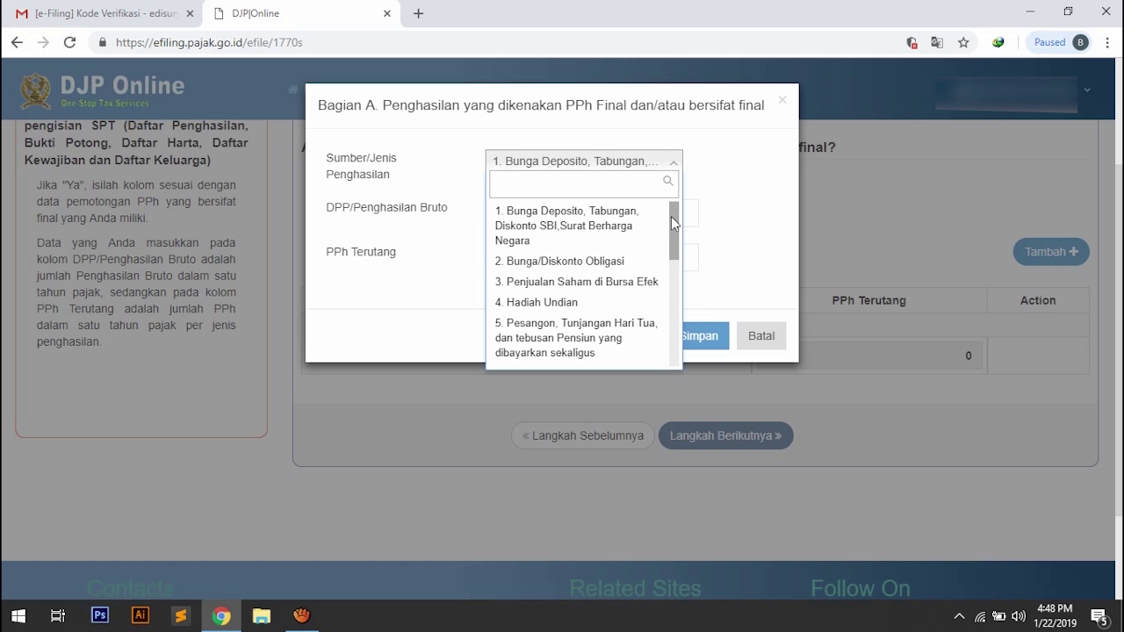
pyautogui.moveTo(676, 227); pyautogui.dragTo(654, 210)
pyautogui.click(712, 165)
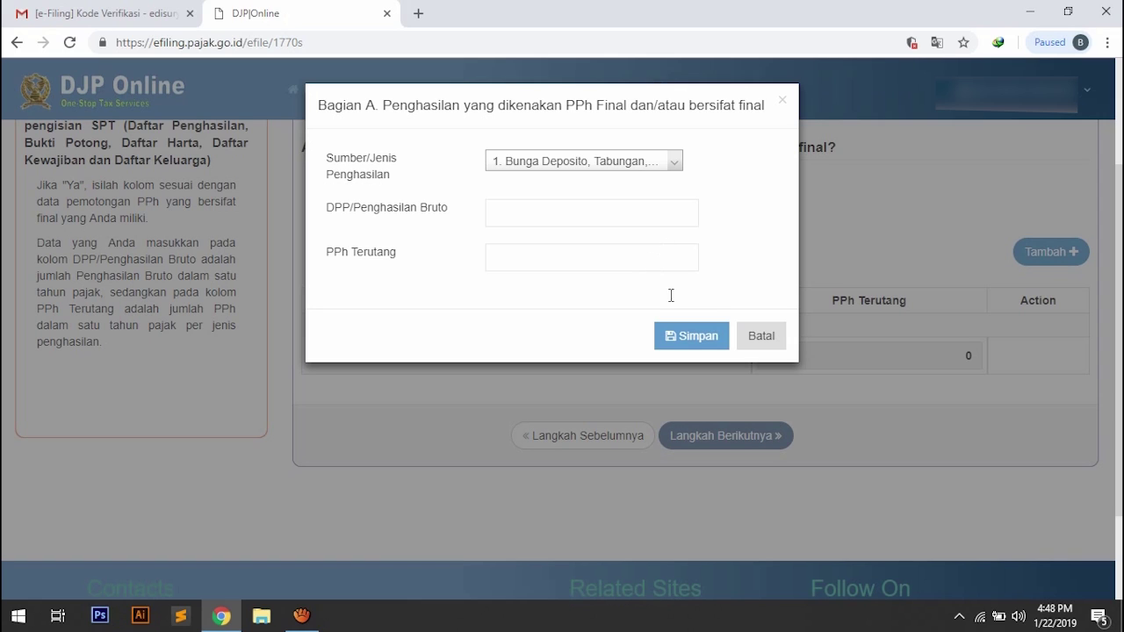
# Cancel the entry, answer Tidak to finally-taxed income and advance to step 8.
pyautogui.click(761, 336)
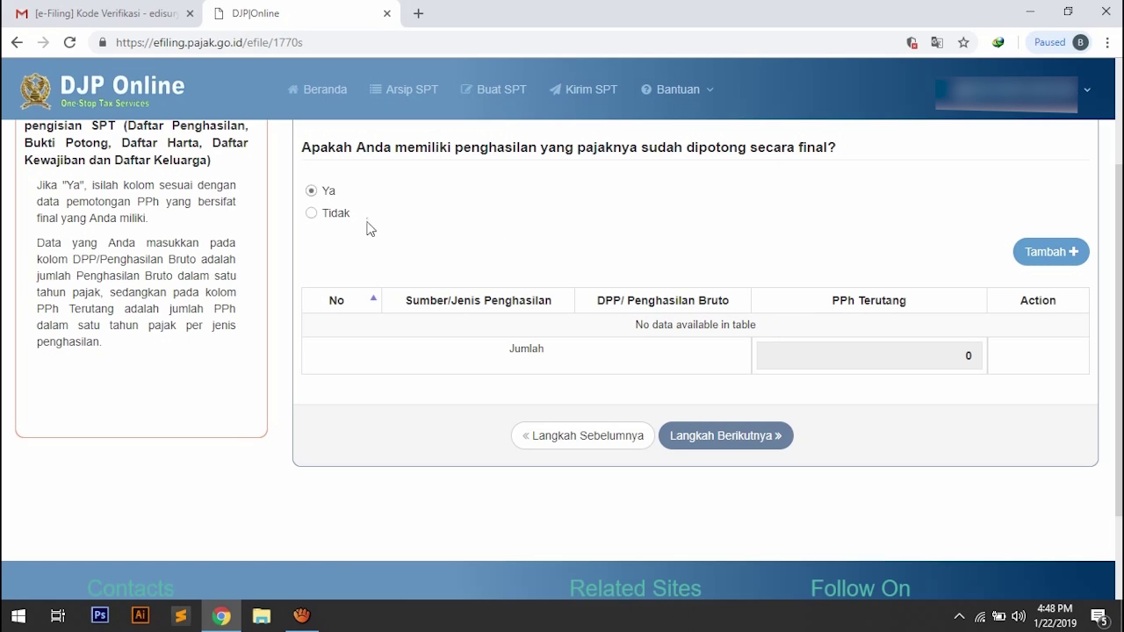
pyautogui.click(311, 215)
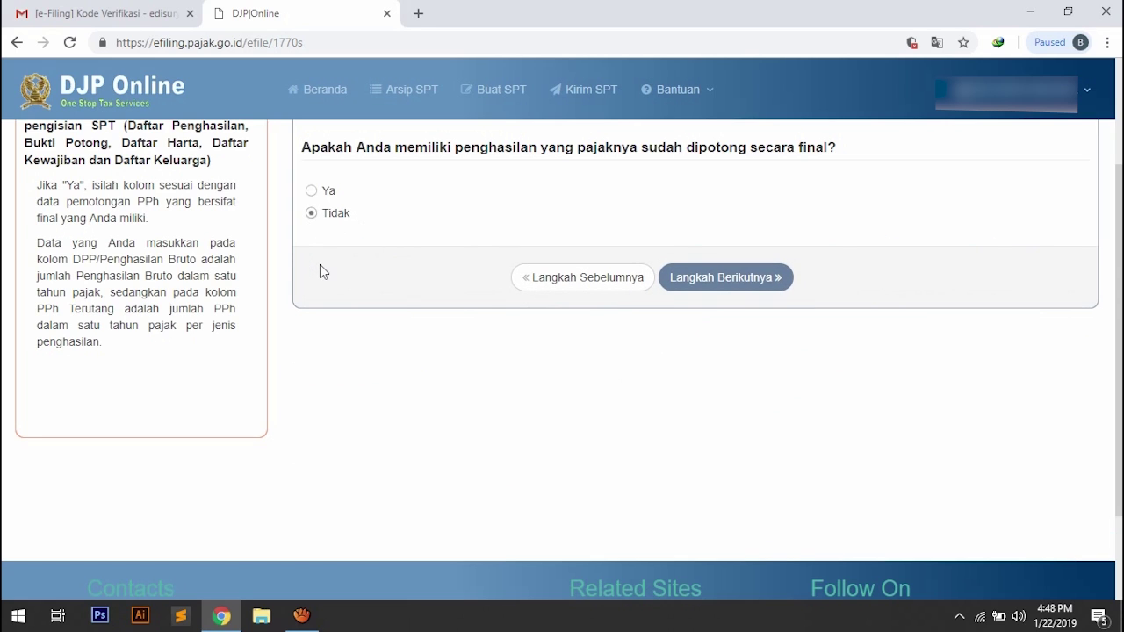
pyautogui.click(742, 279)
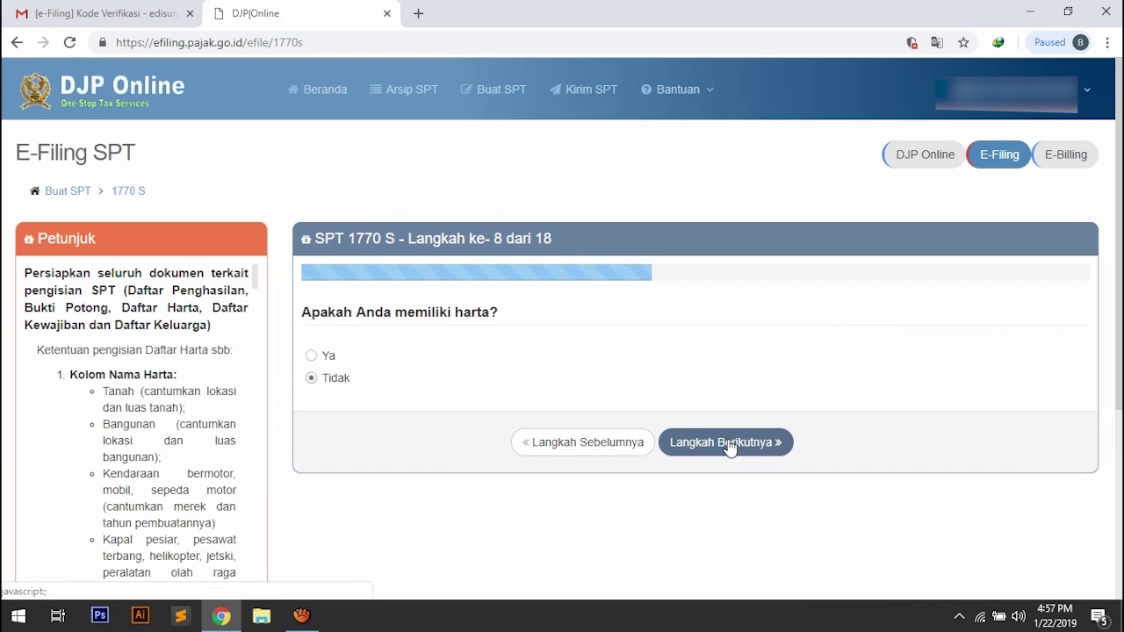
pyautogui.click(312, 357)
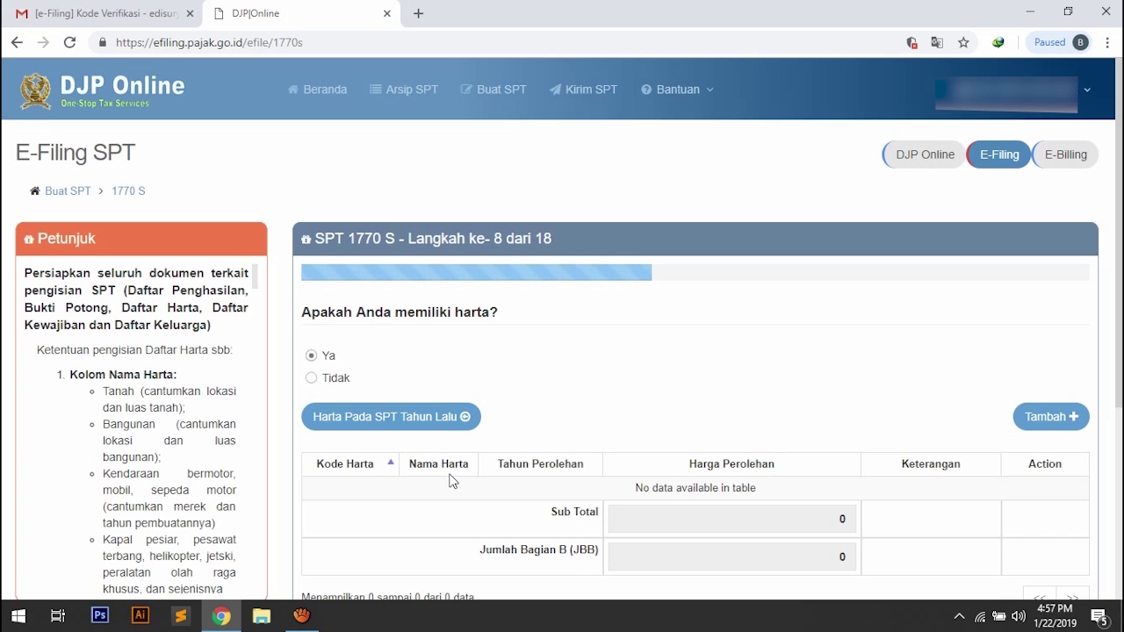
pyautogui.click(396, 422)
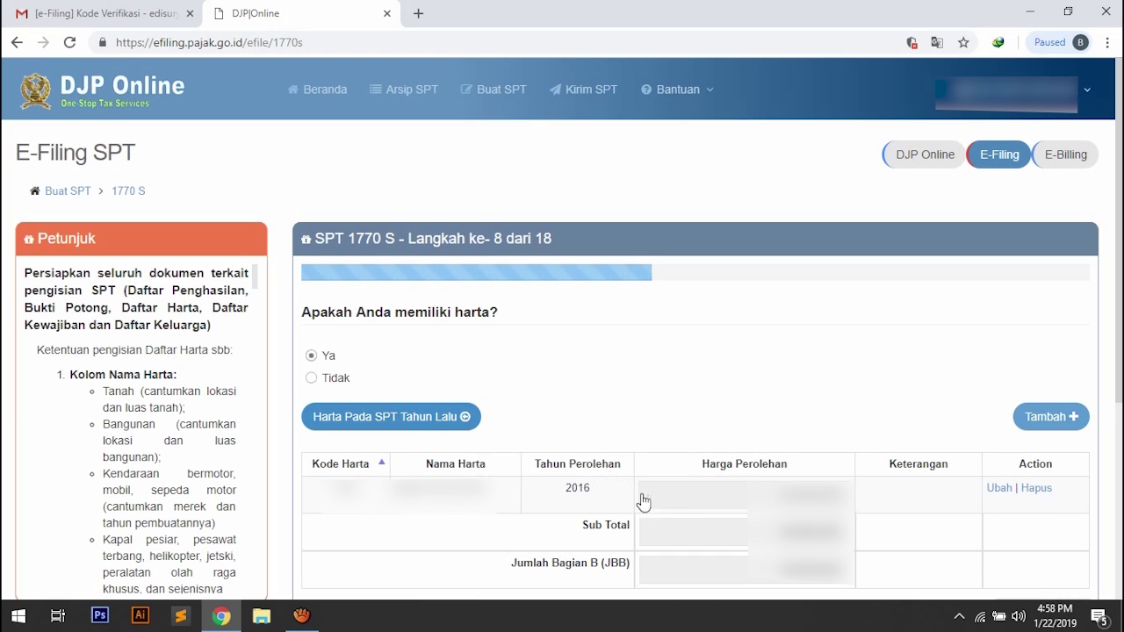
pyautogui.scroll(-1, 672, 509)
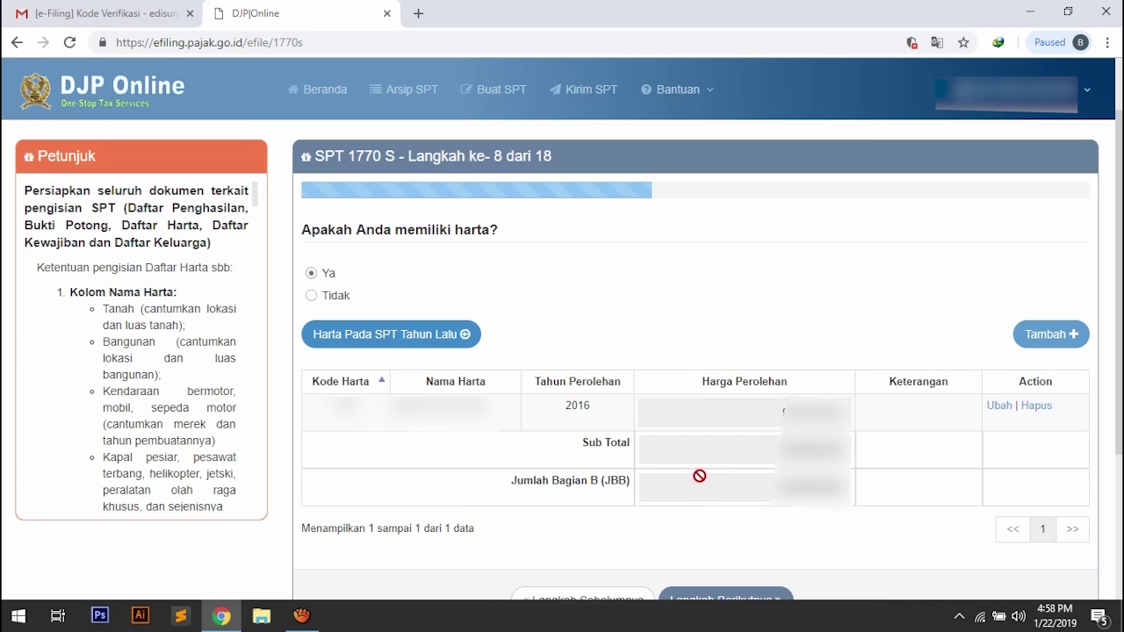
# Add a new asset with Kode Harta 061 named 'Rumah Tinggal'.
pyautogui.click(1045, 340)
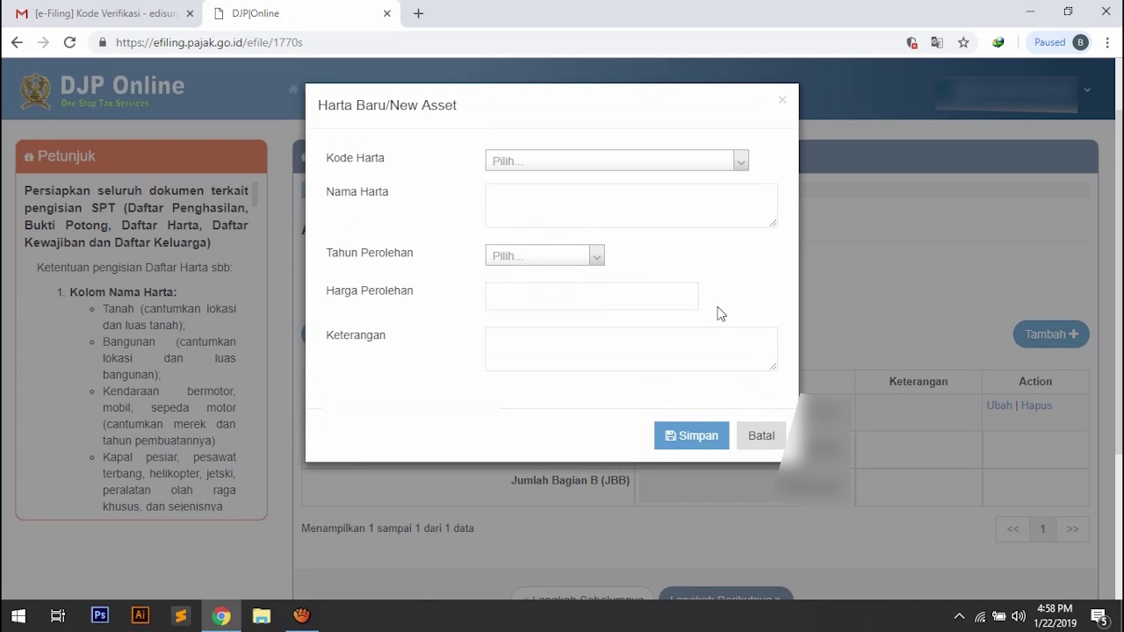
pyautogui.click(741, 164)
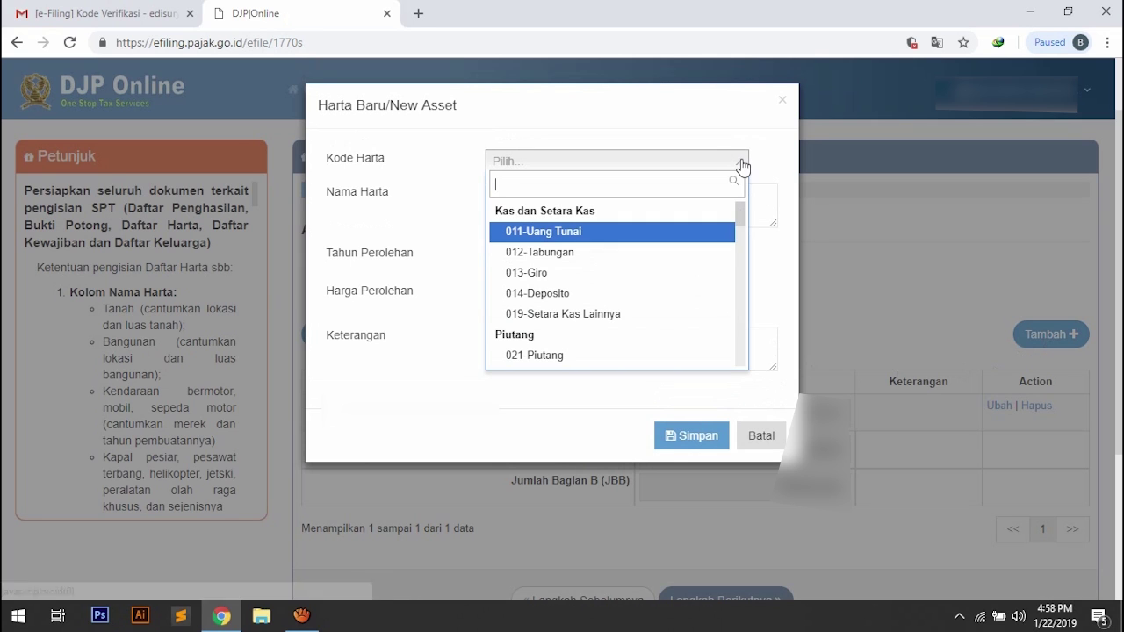
pyautogui.scroll(-6, 711, 267)
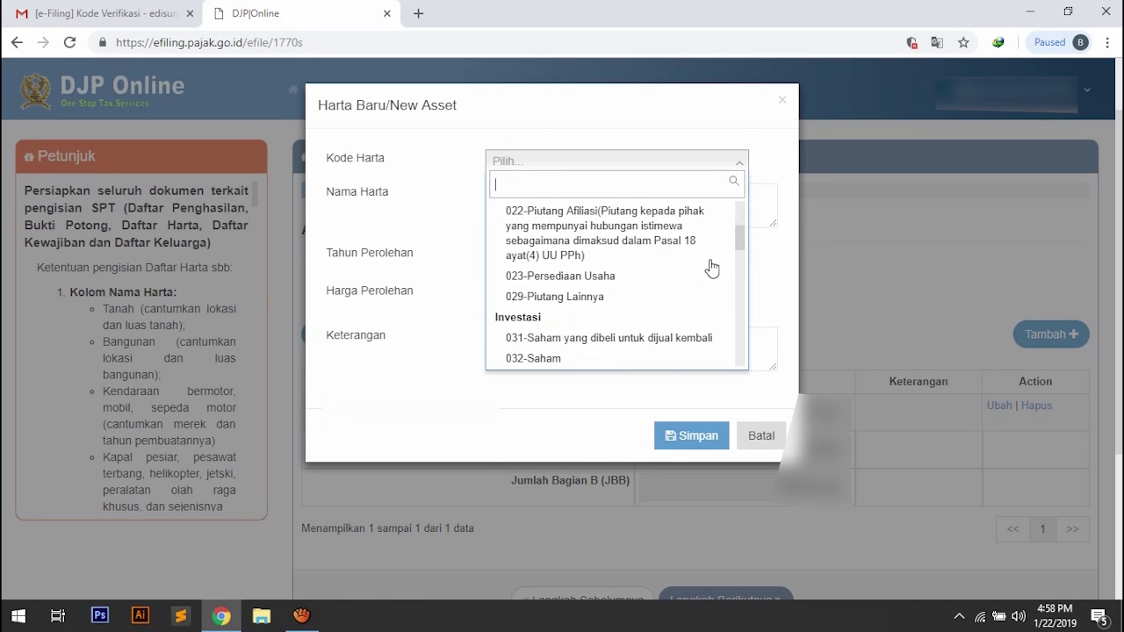
pyautogui.scroll(-3, 711, 268)
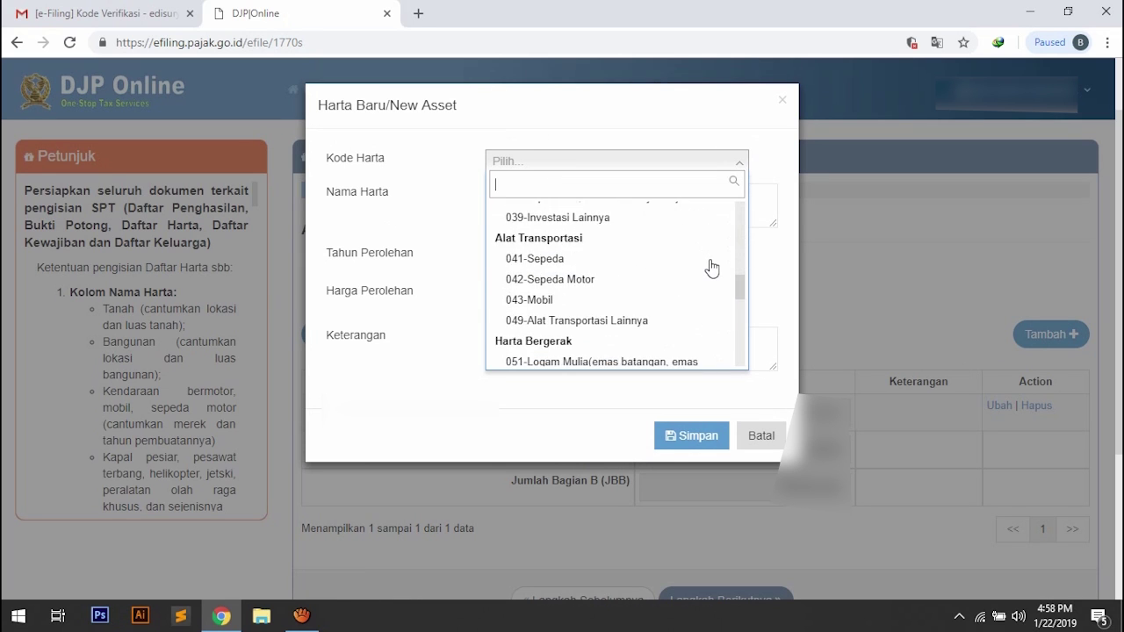
pyautogui.scroll(-2, 711, 268)
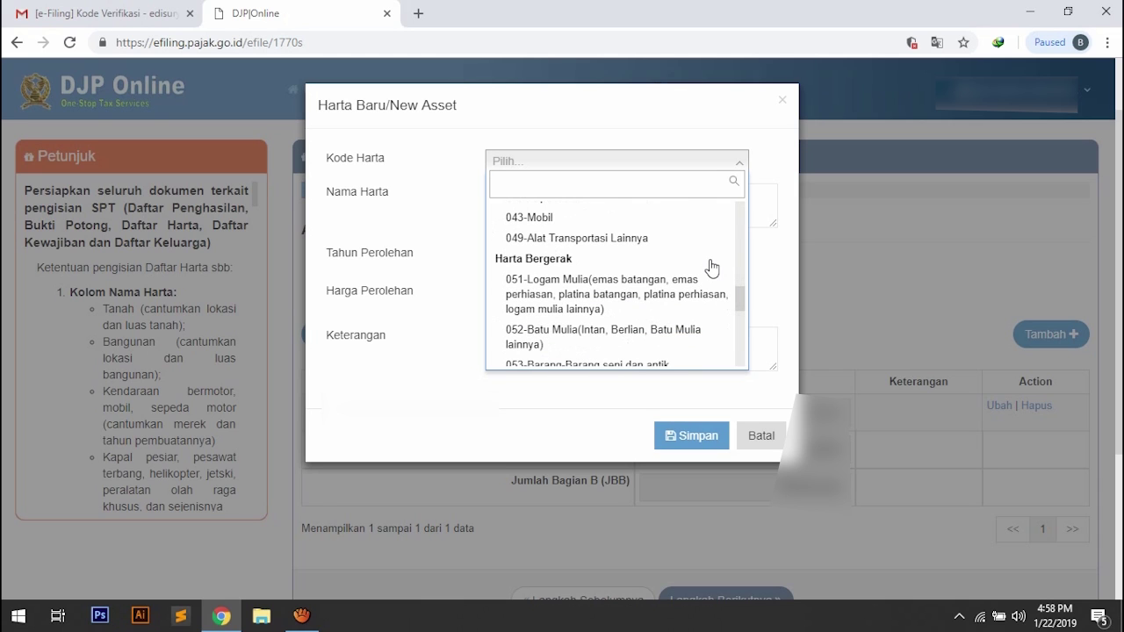
pyautogui.scroll(-3, 711, 268)
pyautogui.scroll(-2, 711, 267)
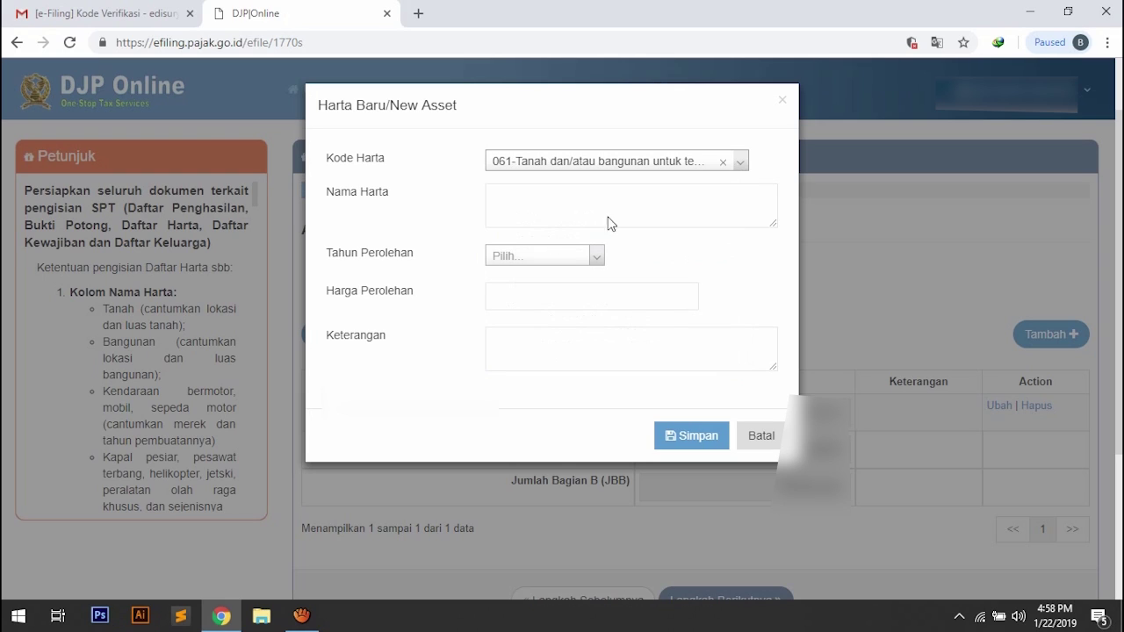
pyautogui.click(606, 207)
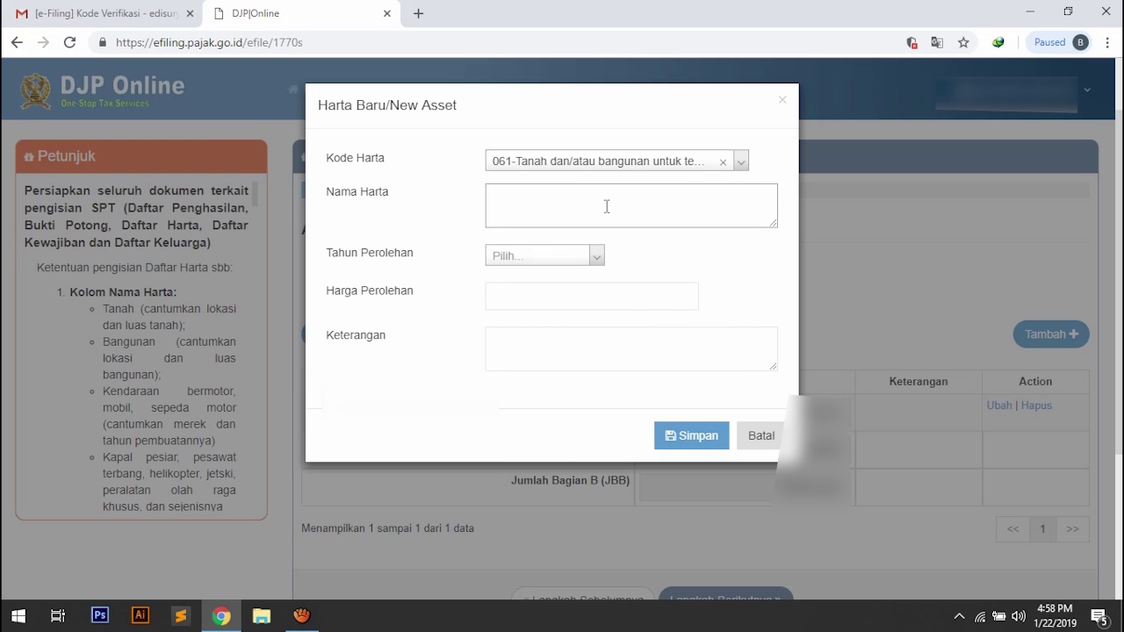
pyautogui.write('Rumah Tinggal')
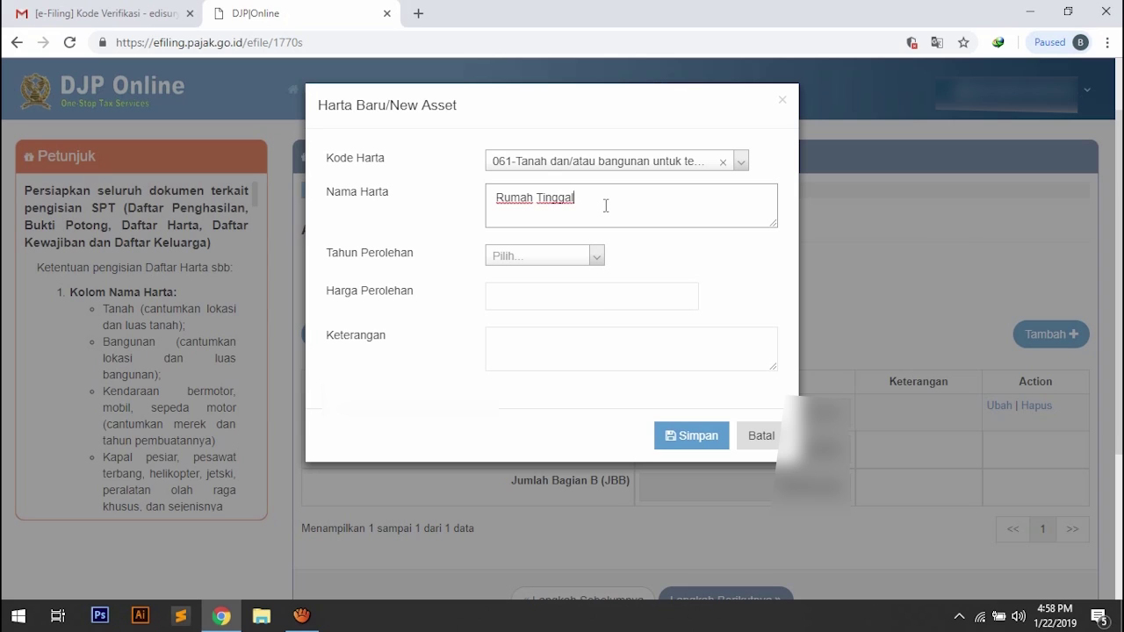
# Set acquisition year 2018, price 360.000.000 and remark 'Kredit' for the asset.
pyautogui.click(597, 260)
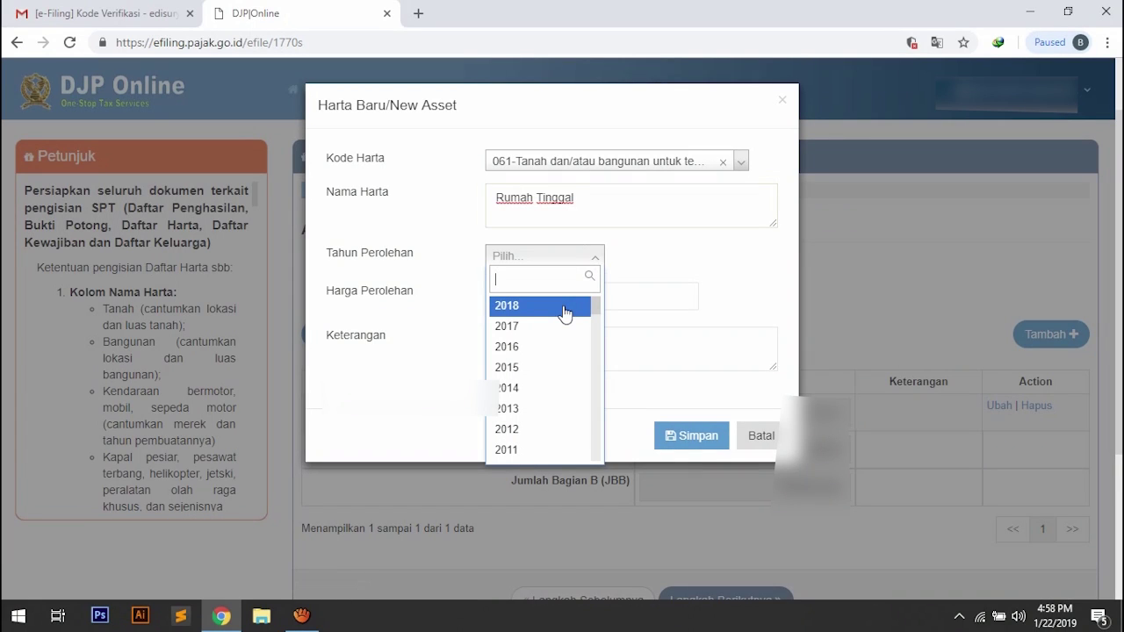
pyautogui.click(565, 312)
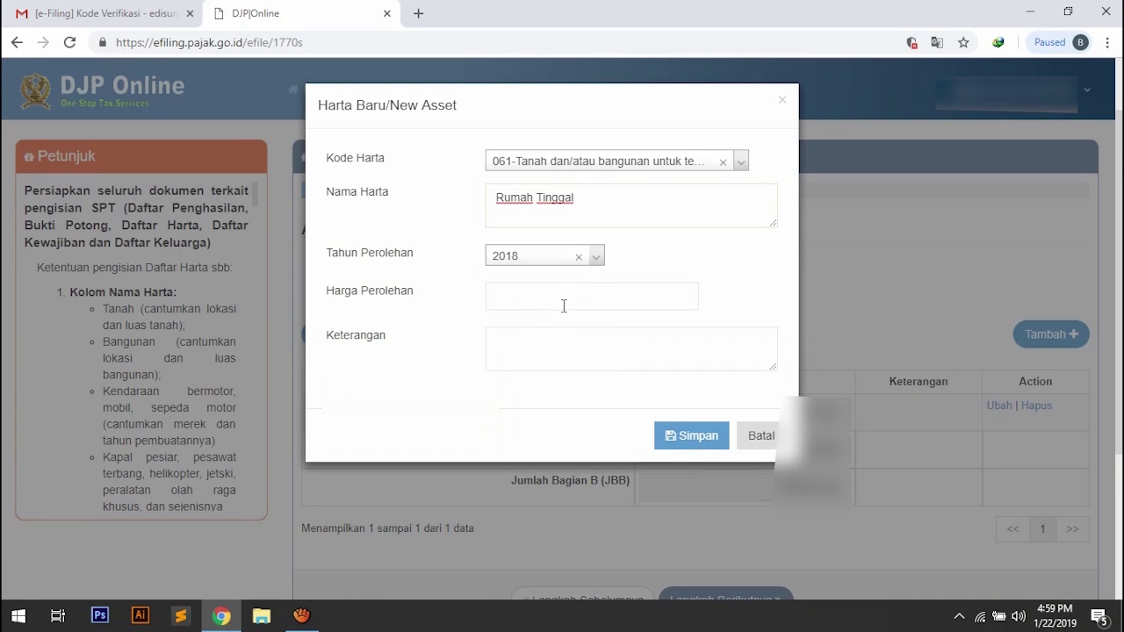
pyautogui.click(564, 306)
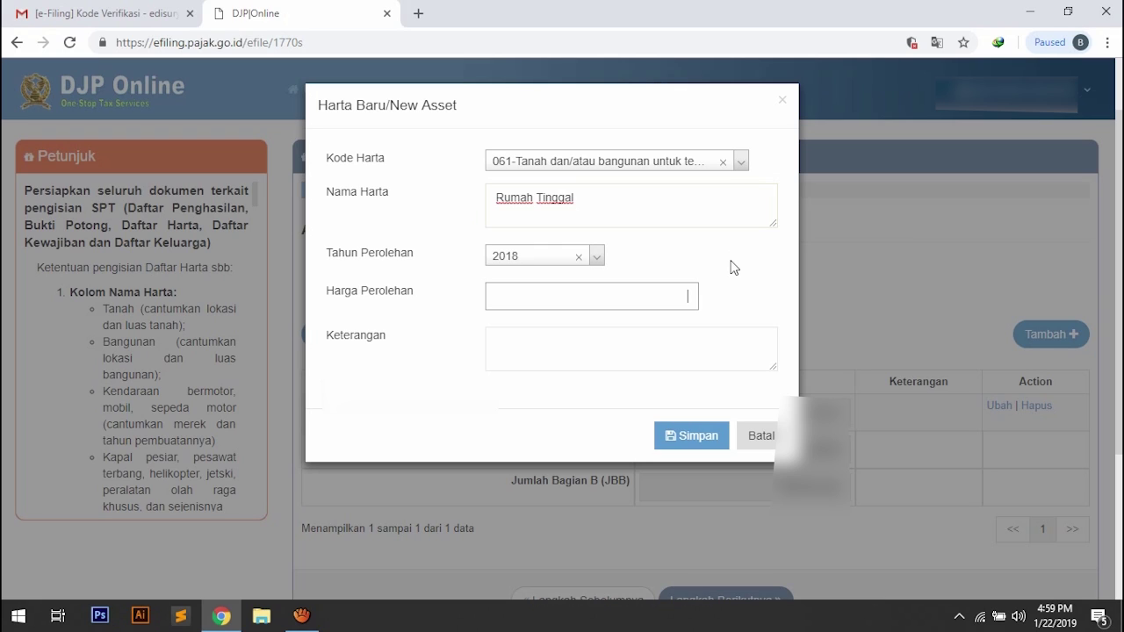
pyautogui.write('360.000.000')
pyautogui.click(706, 343)
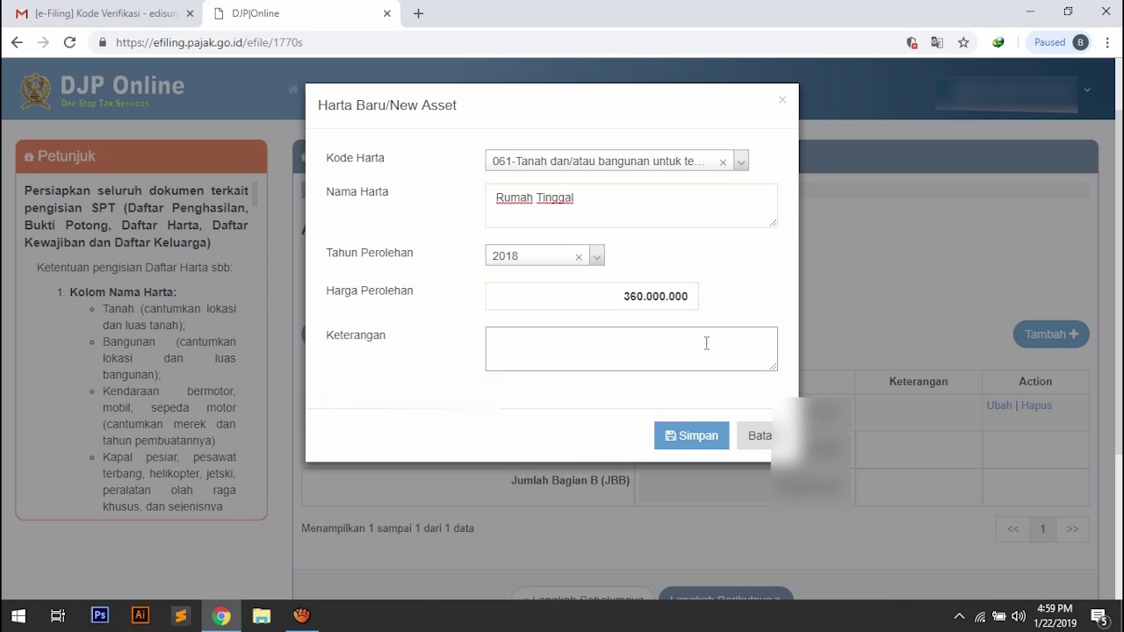
pyautogui.write('Kredit')
# Save the Rumah Tinggal asset to the list and continue to the step 9 debts question.
pyautogui.click(710, 439)
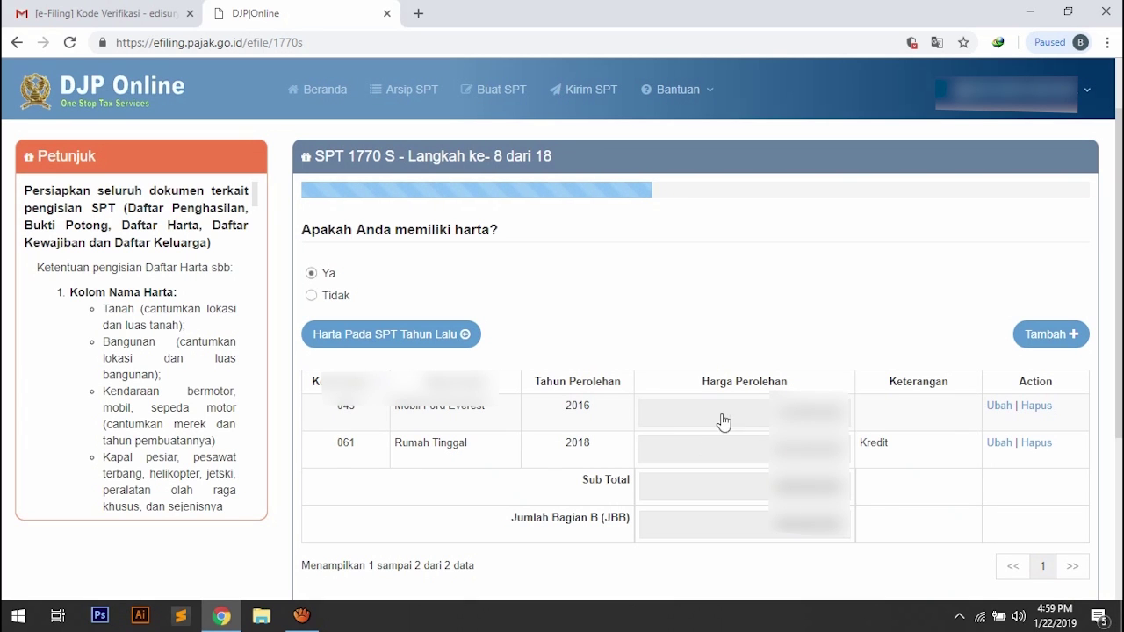
pyautogui.scroll(-2, 897, 524)
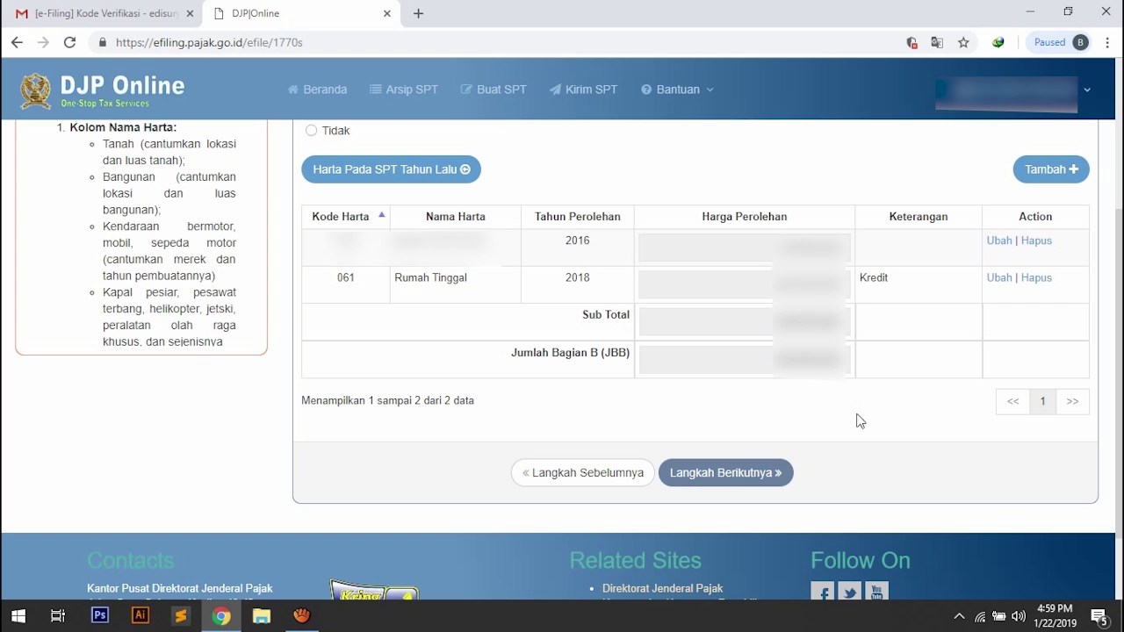
pyautogui.click(763, 474)
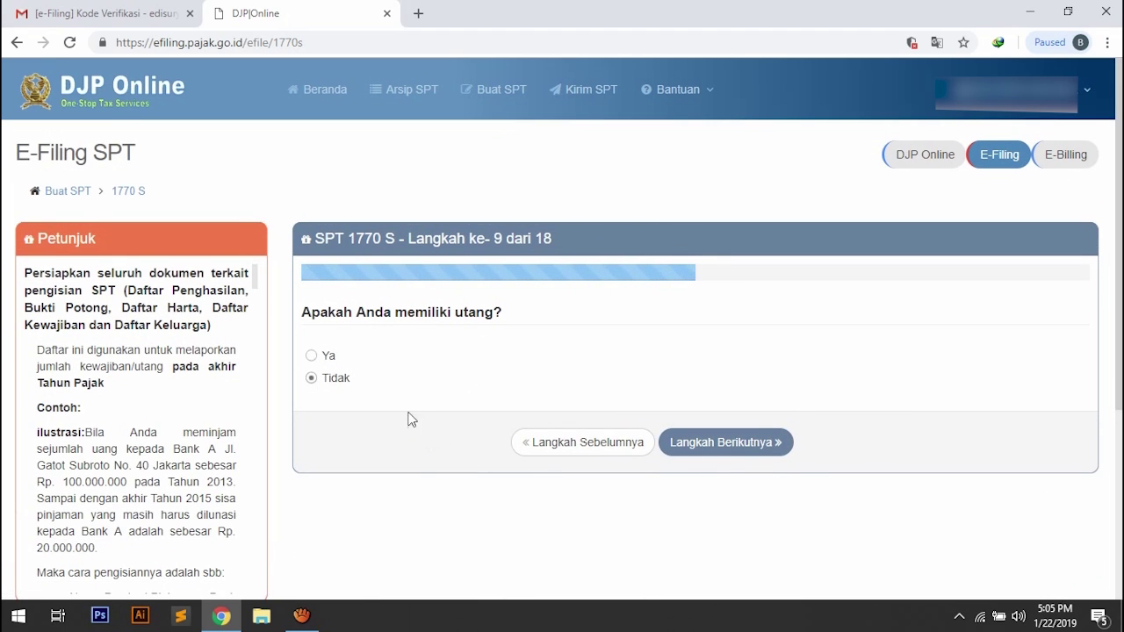
# Answer Ya to having debts and load the 2016 debt from last year's SPT.
pyautogui.click(314, 356)
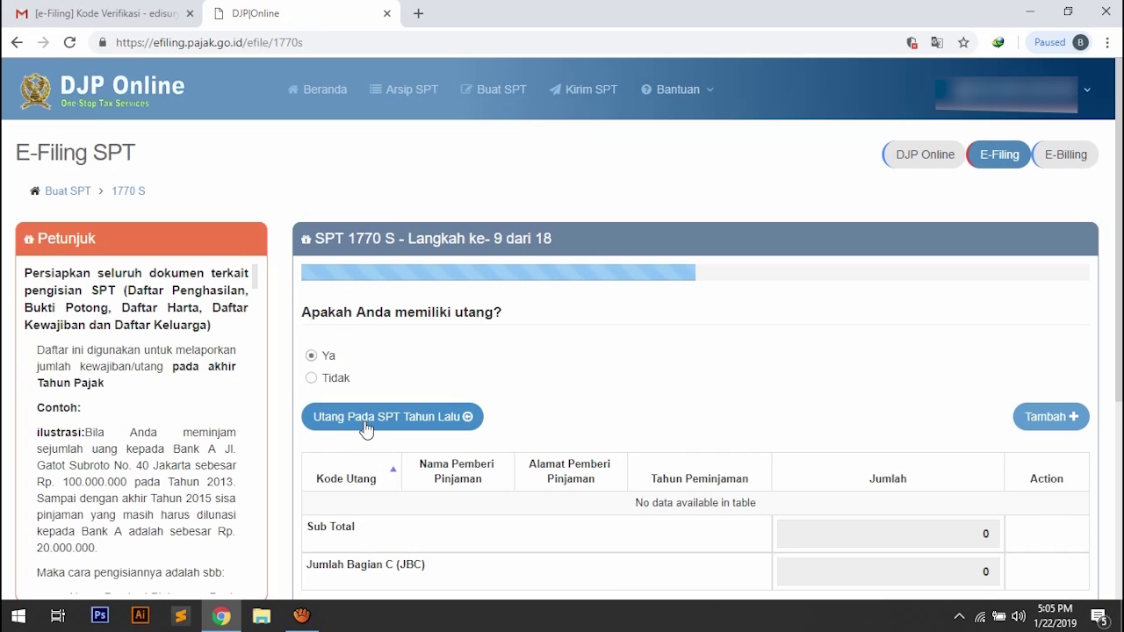
pyautogui.click(366, 428)
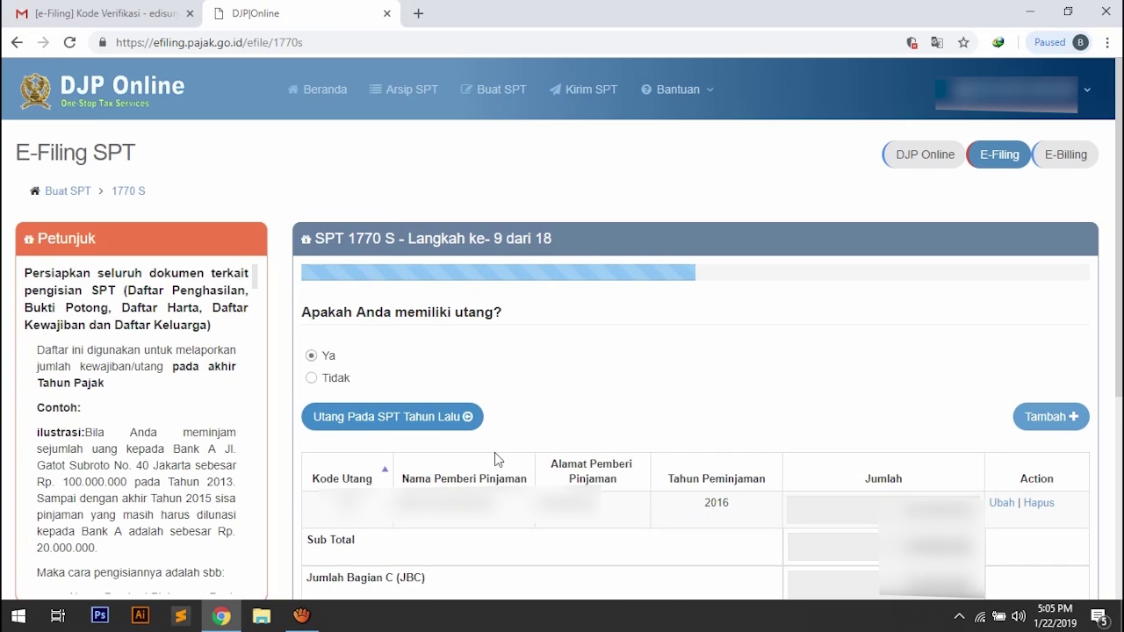
pyautogui.scroll(-1, 494, 452)
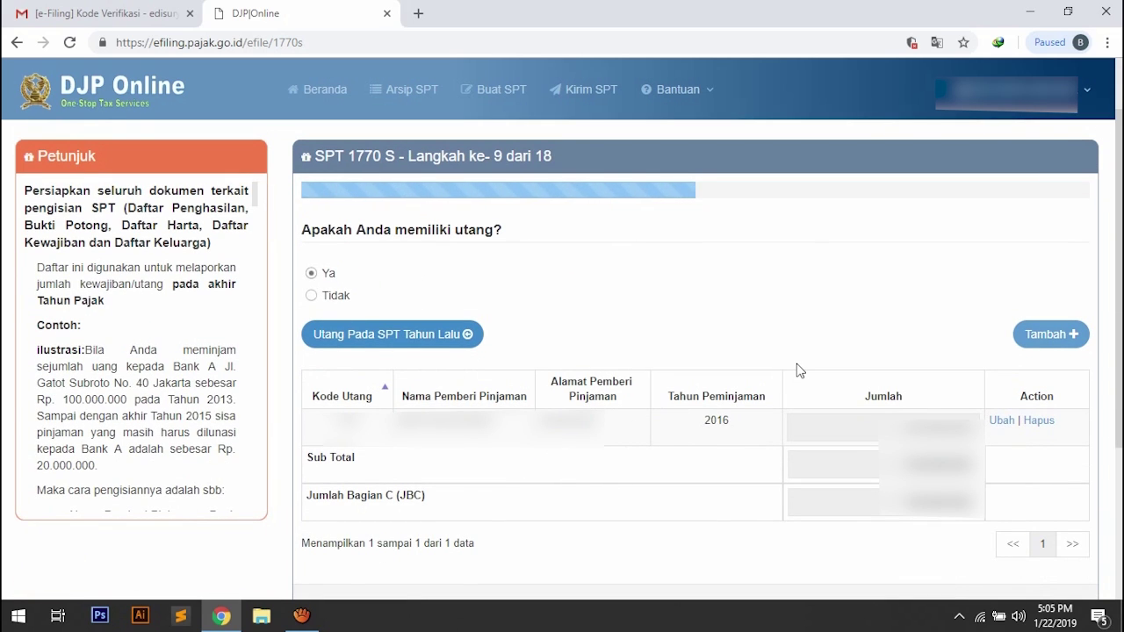
pyautogui.click(1036, 334)
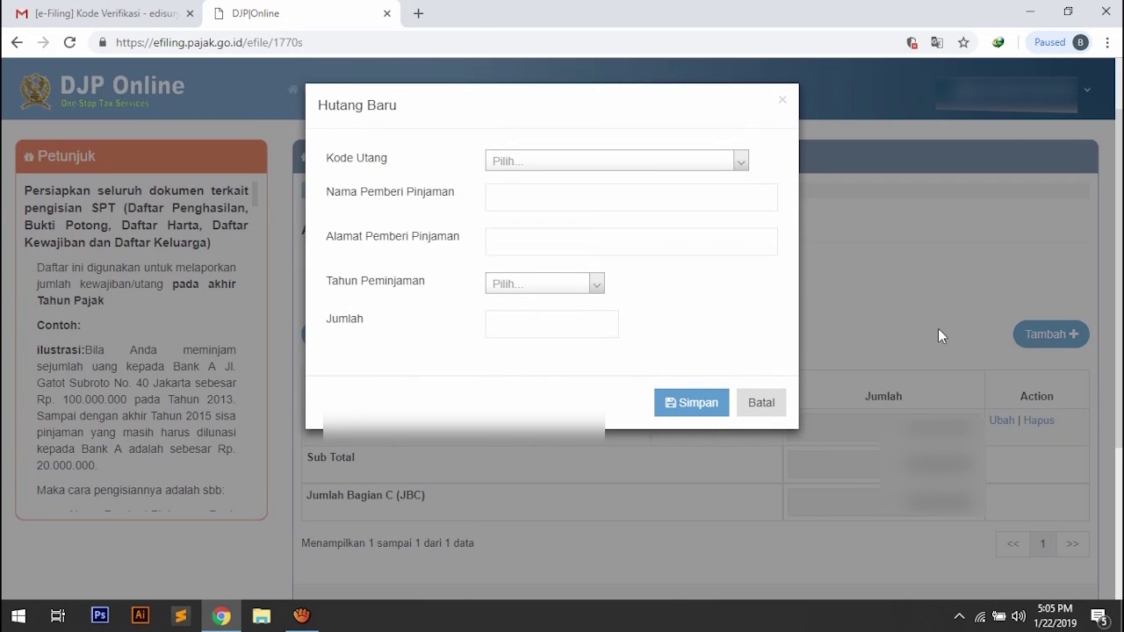
pyautogui.click(740, 163)
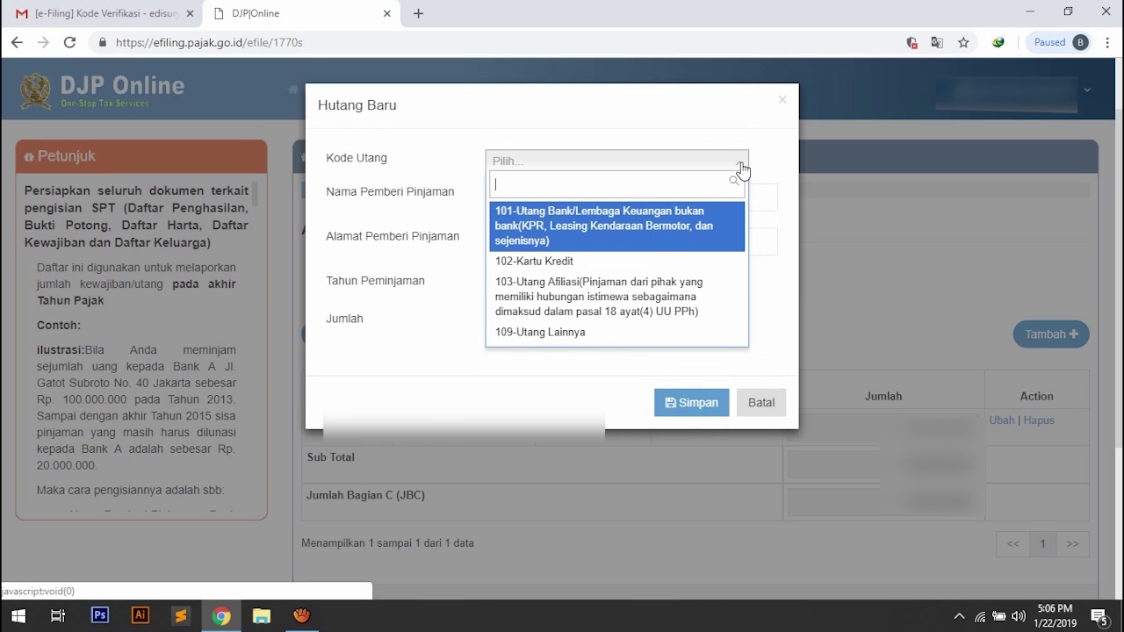
pyautogui.click(740, 164)
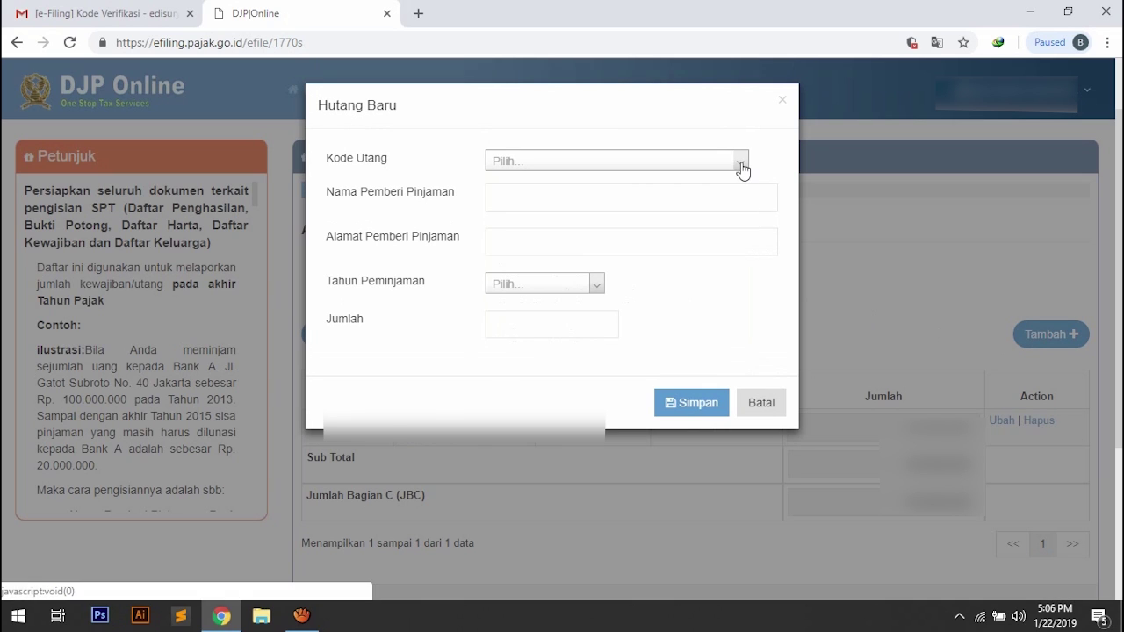
pyautogui.click(719, 199)
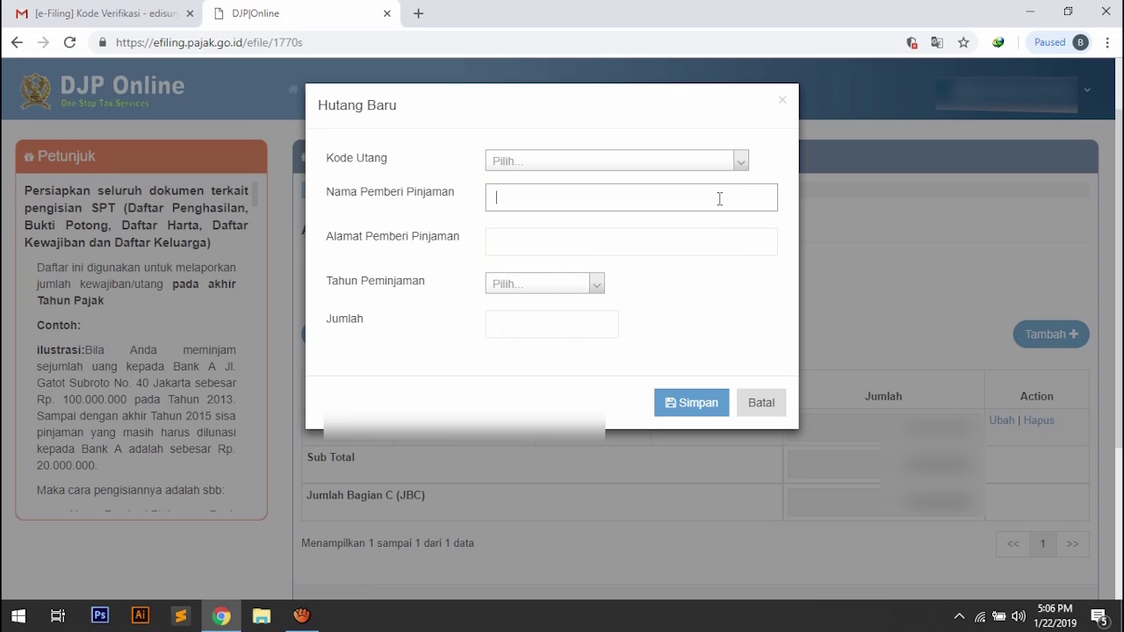
pyautogui.click(689, 247)
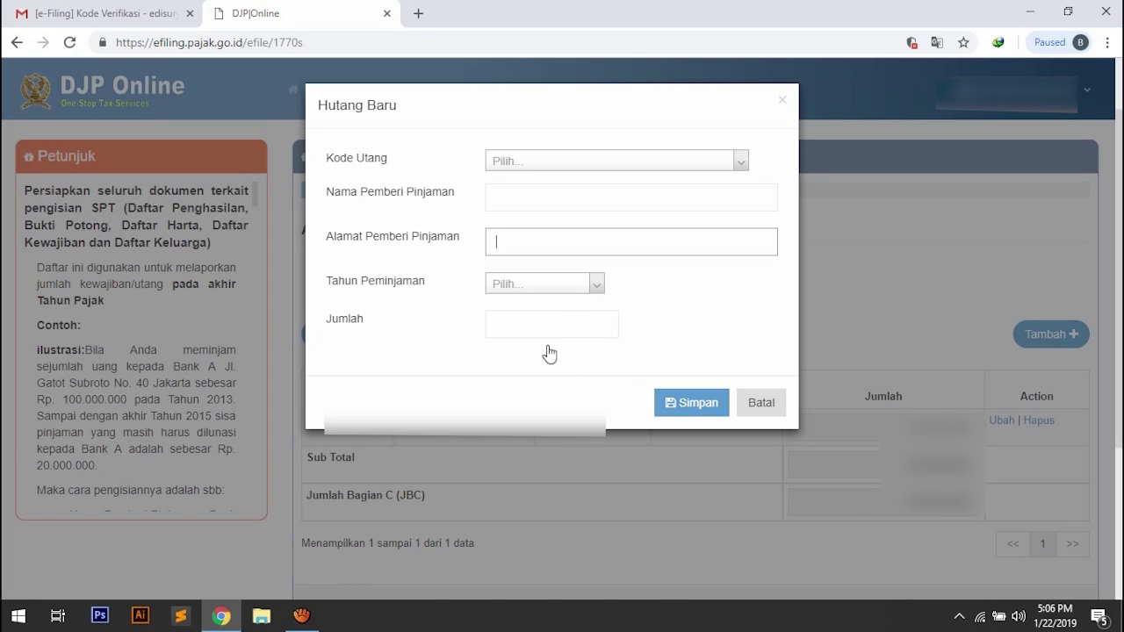
pyautogui.click(761, 403)
pyautogui.scroll(-2, 781, 480)
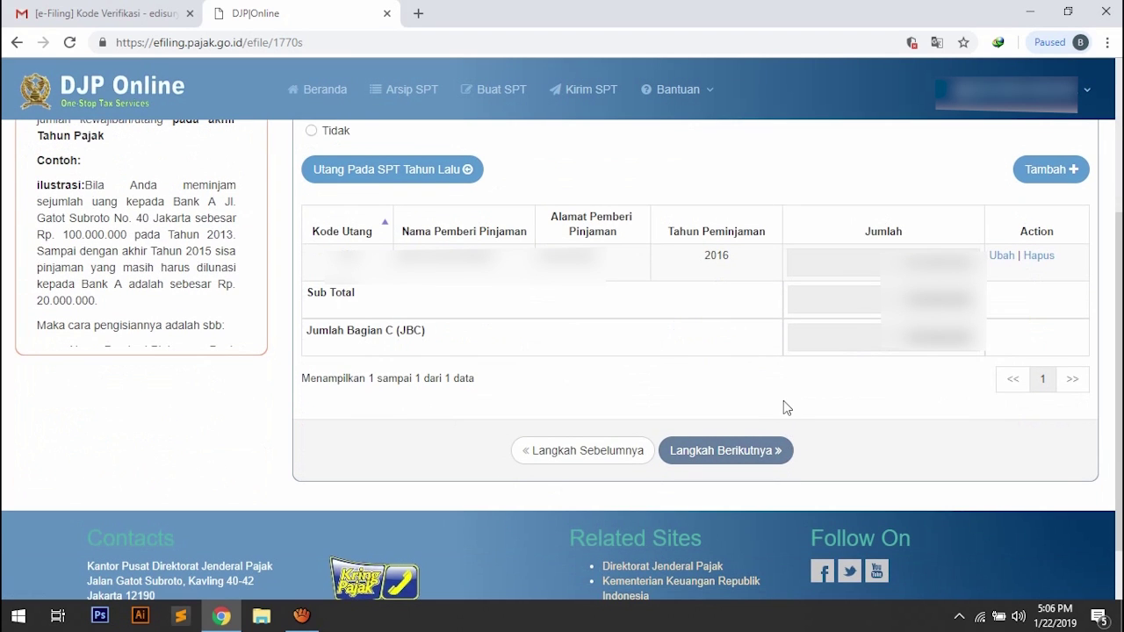
# Continue to step 10, answer Ya to dependents and open the Input Data Keluarga form.
pyautogui.click(753, 451)
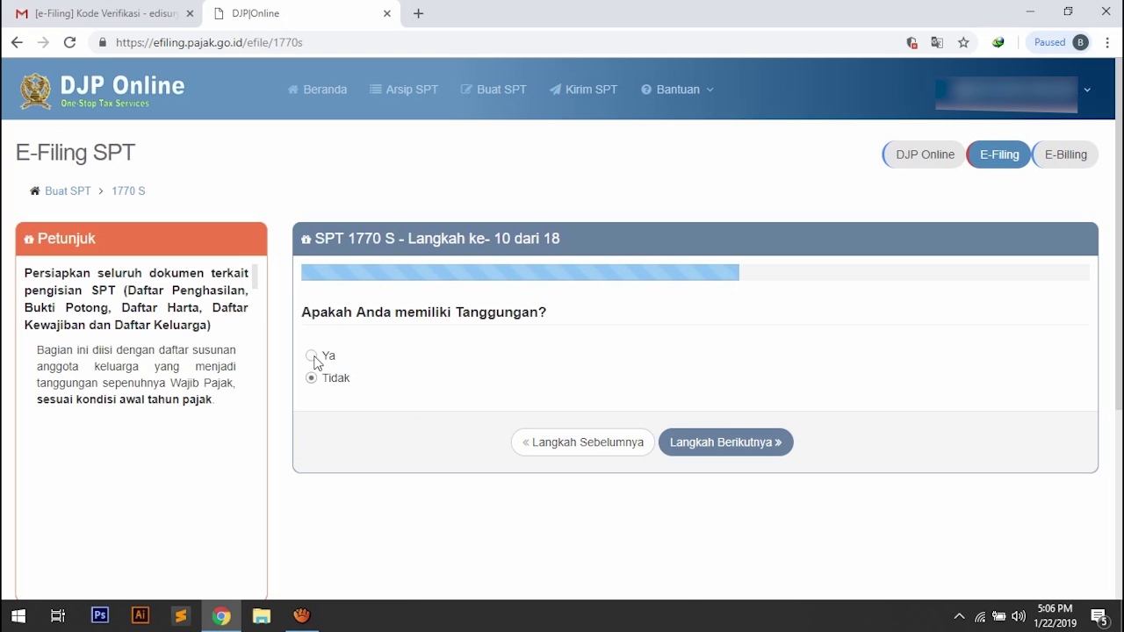
pyautogui.click(312, 355)
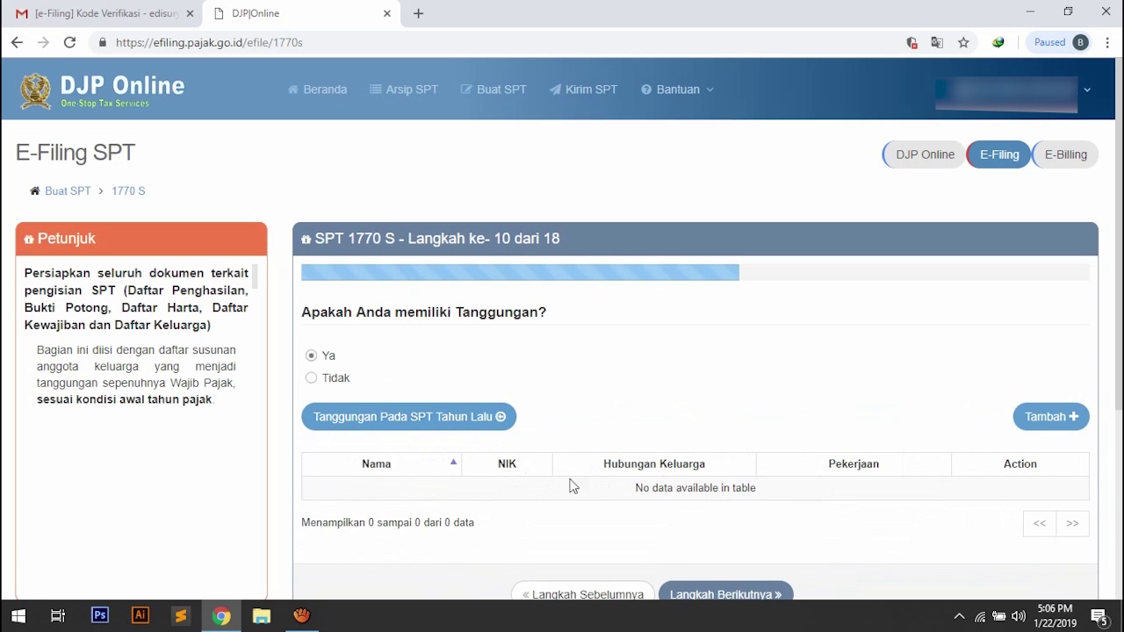
pyautogui.scroll(-1, 576, 482)
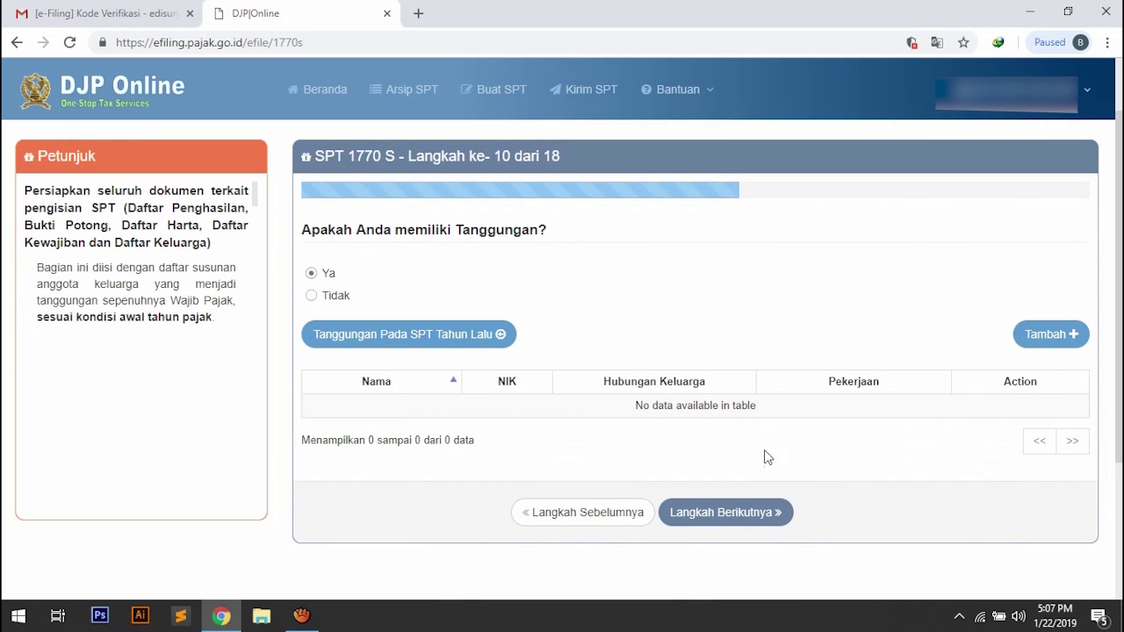
pyautogui.click(1047, 341)
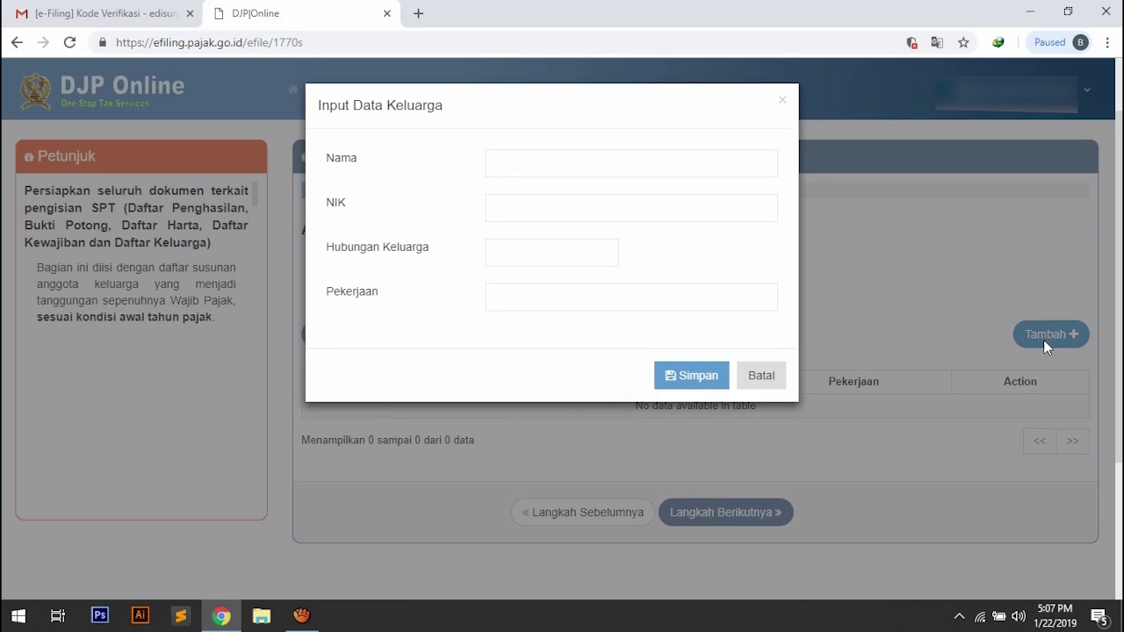
pyautogui.click(690, 161)
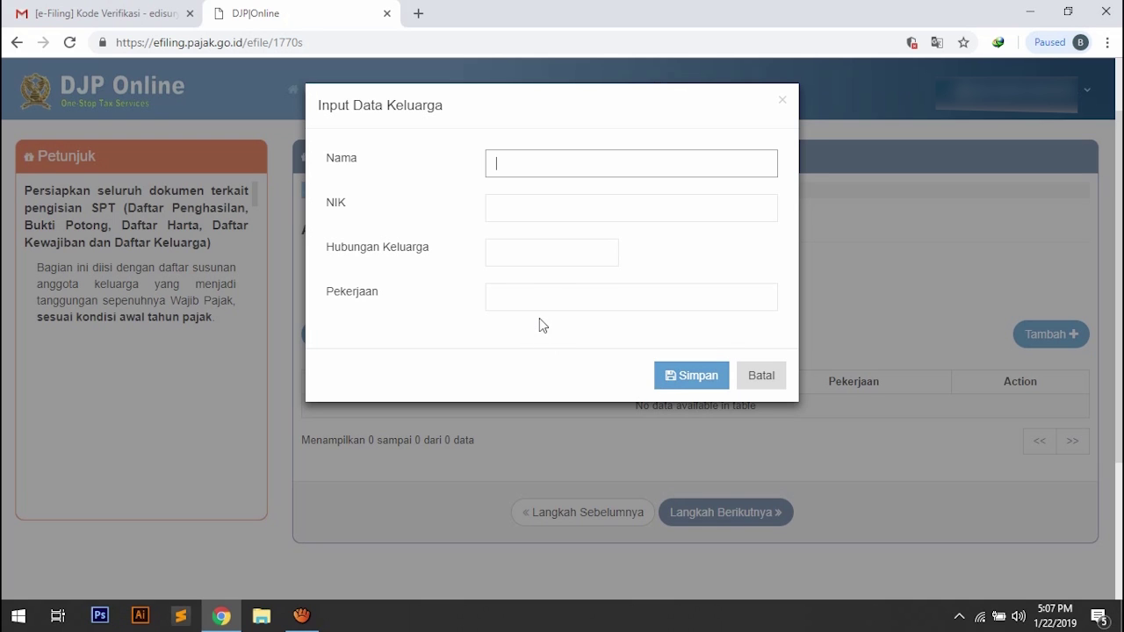
# Cancel the family data form, answer Tidak to dependents and advance to step 11.
pyautogui.click(761, 375)
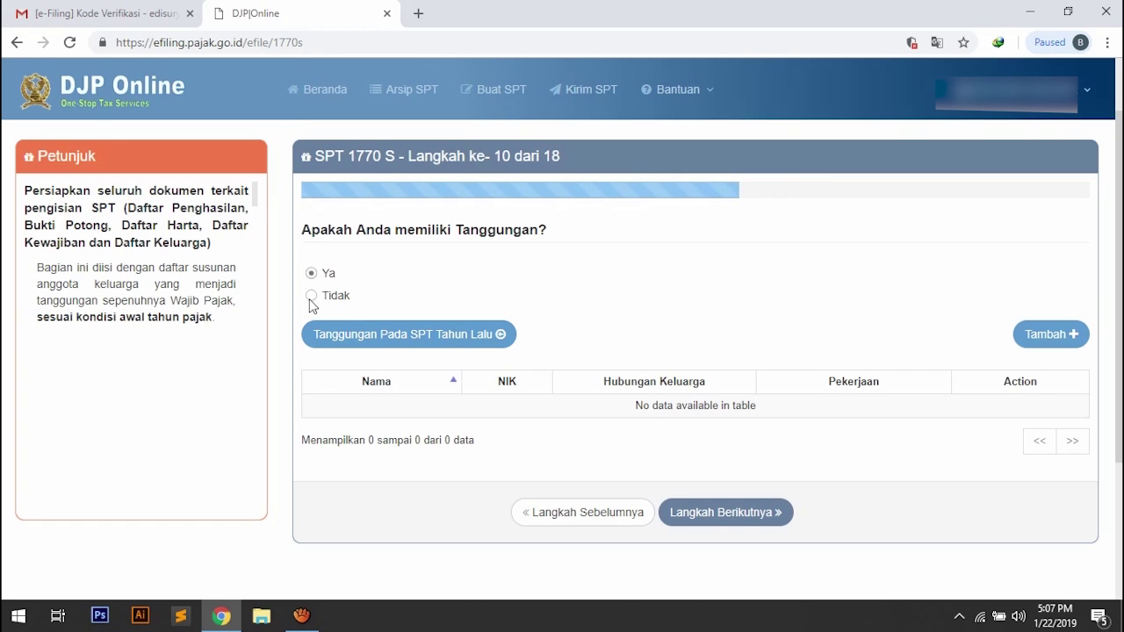
pyautogui.click(311, 296)
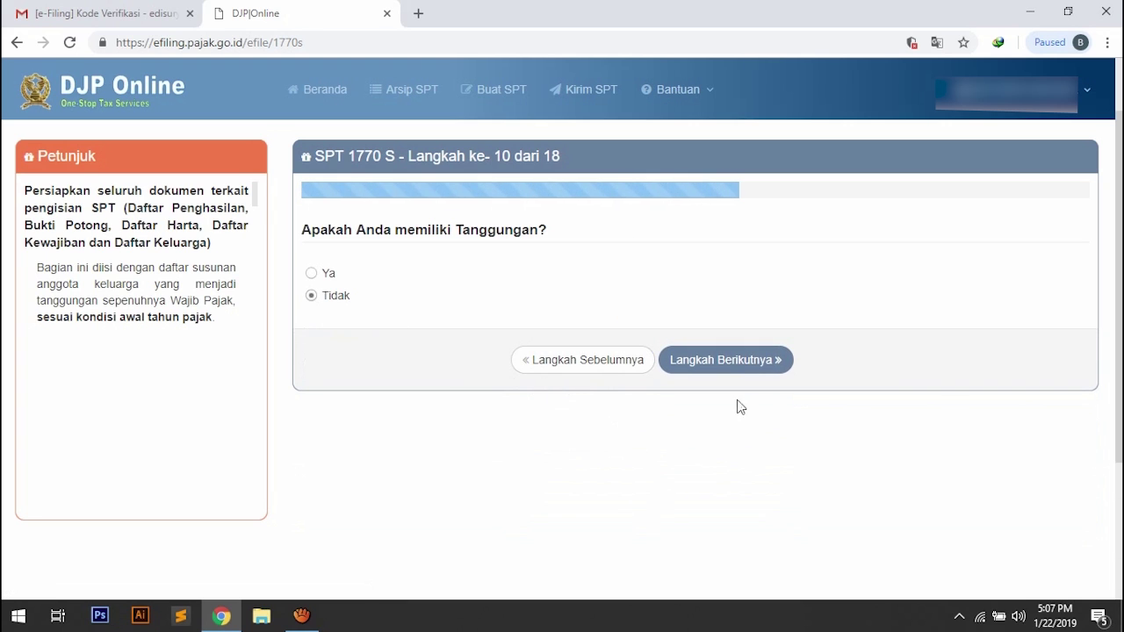
pyautogui.click(725, 360)
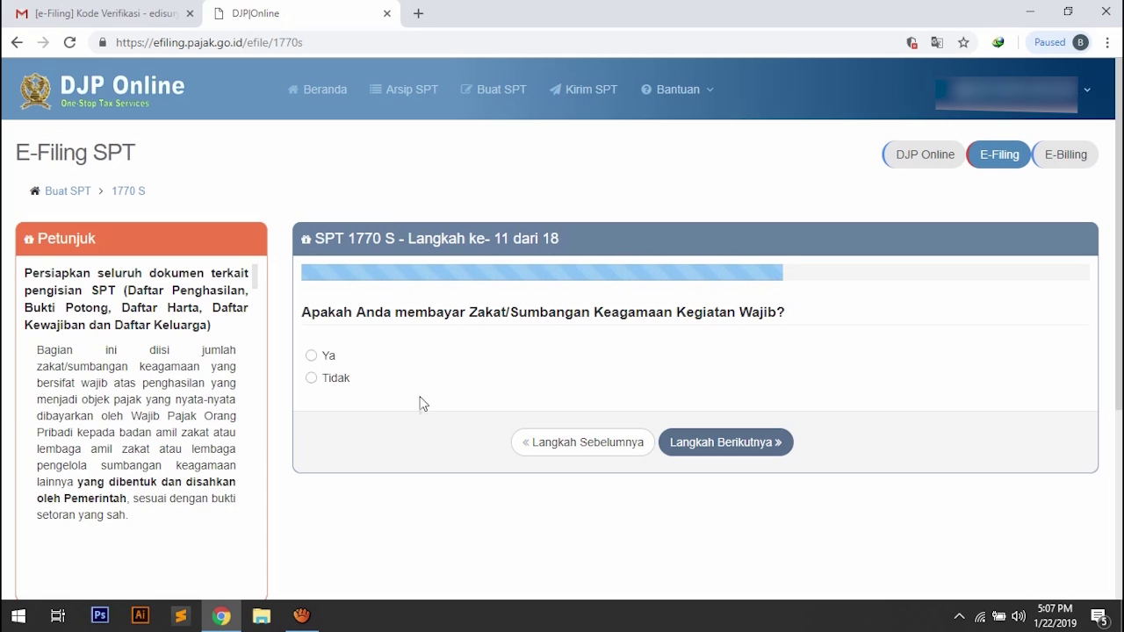
# Switch the zakat answer from Ya to Tidak and advance to step 12.
pyautogui.click(313, 356)
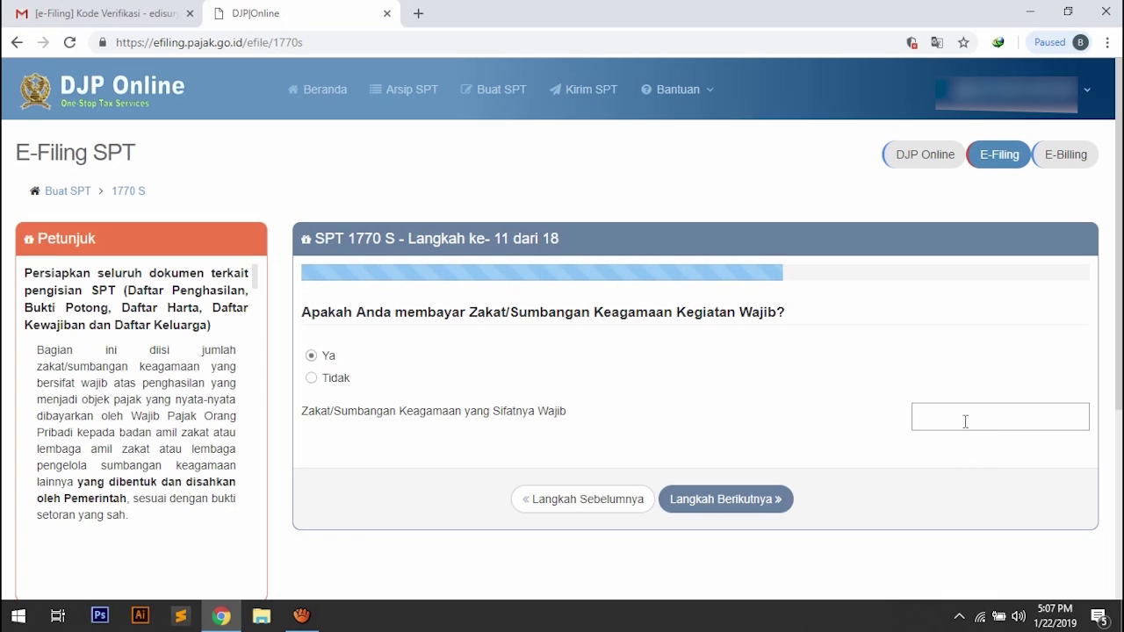
pyautogui.click(311, 378)
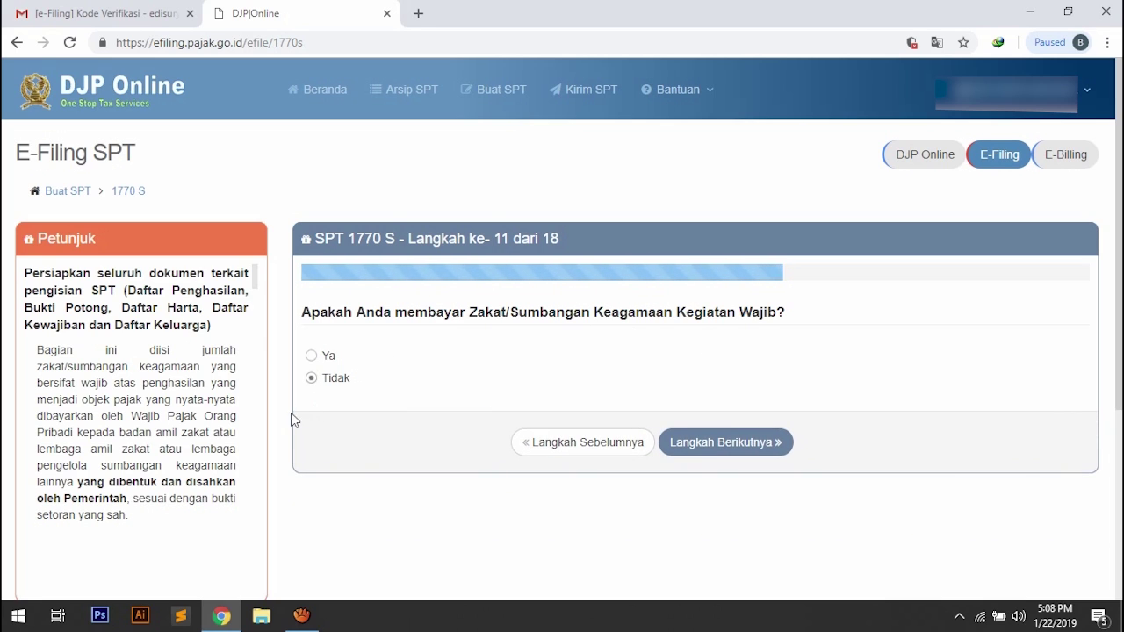
pyautogui.click(695, 445)
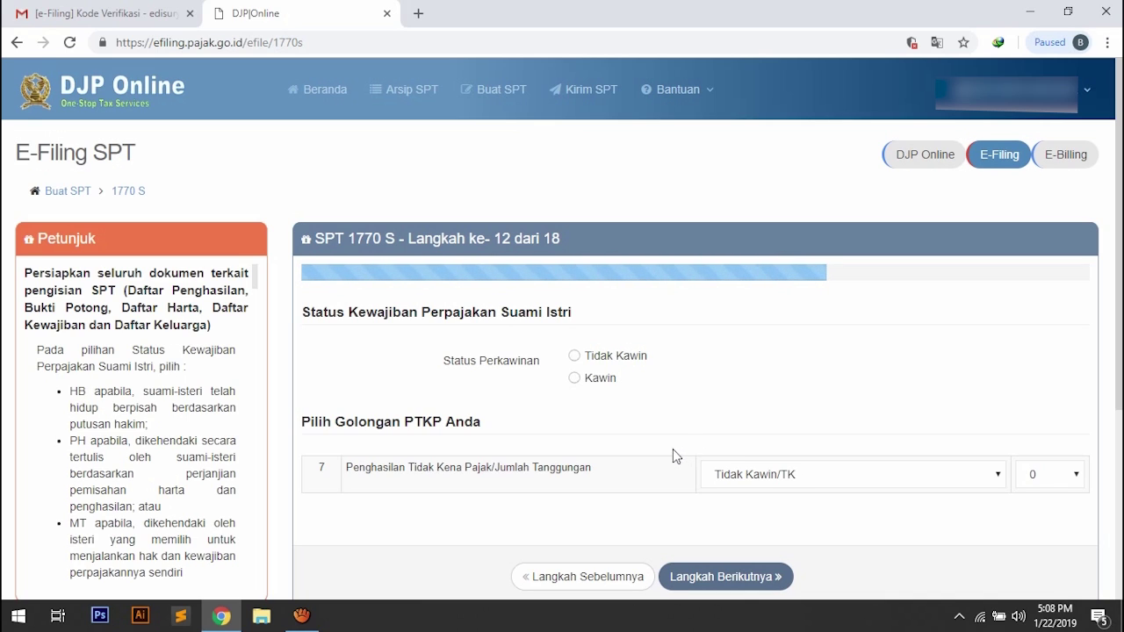
# Choose Tidak Kawin as marital status, keep PTKP at TK/0, and advance to step 13.
pyautogui.click(574, 356)
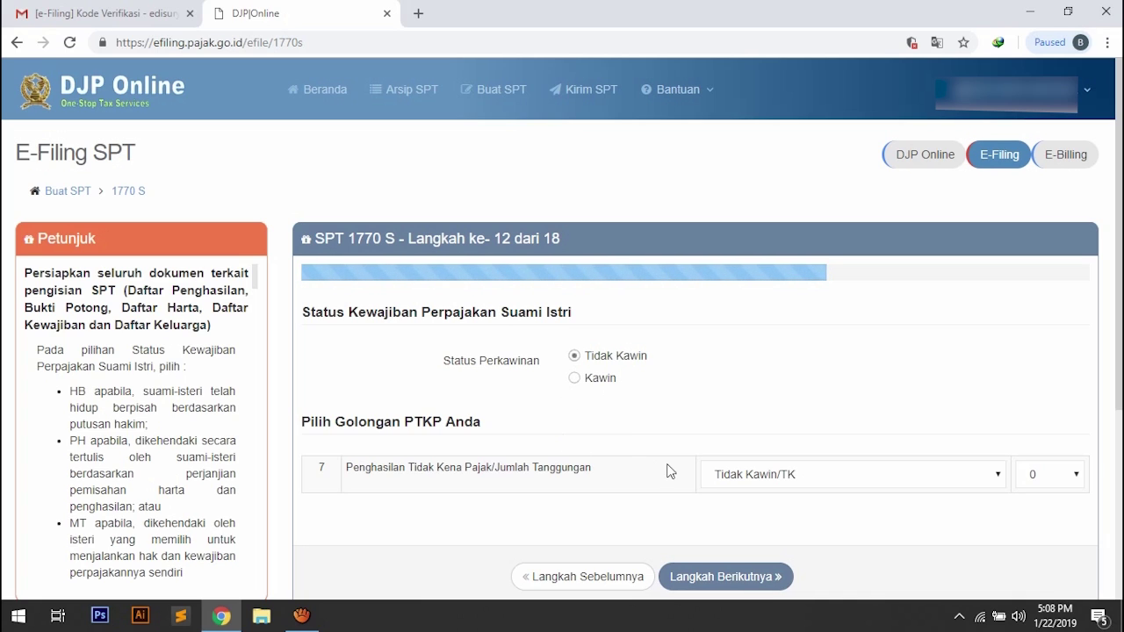
pyautogui.scroll(-1, 653, 455)
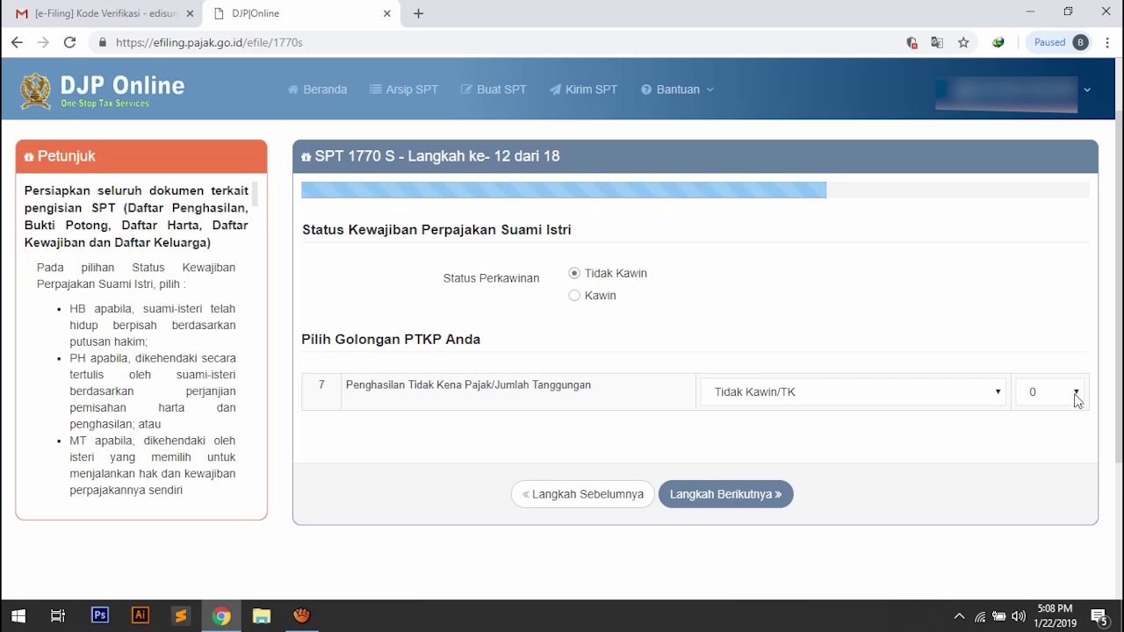
pyautogui.click(724, 495)
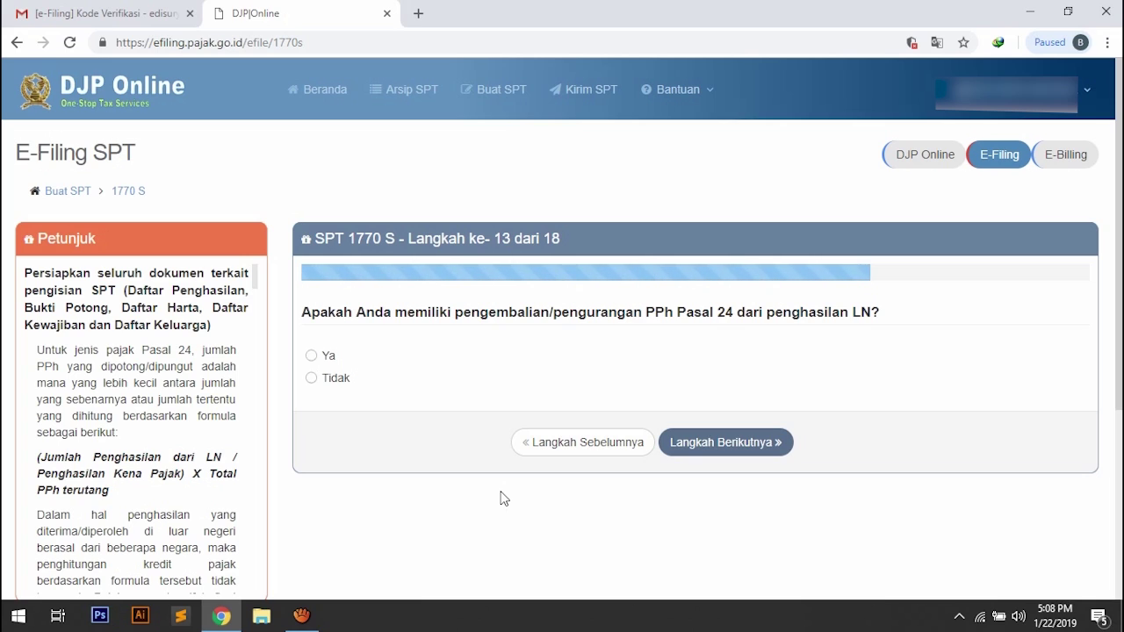
# Answer Tidak to the PPh Pasal 24 foreign-income question and advance to step 14.
pyautogui.click(312, 383)
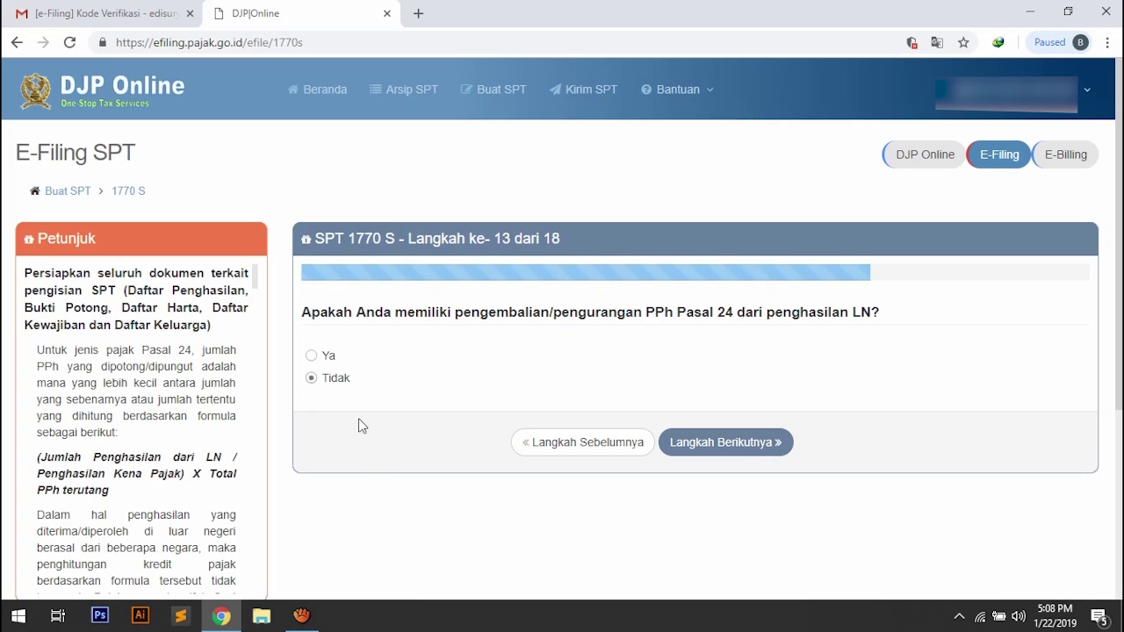
pyautogui.click(700, 450)
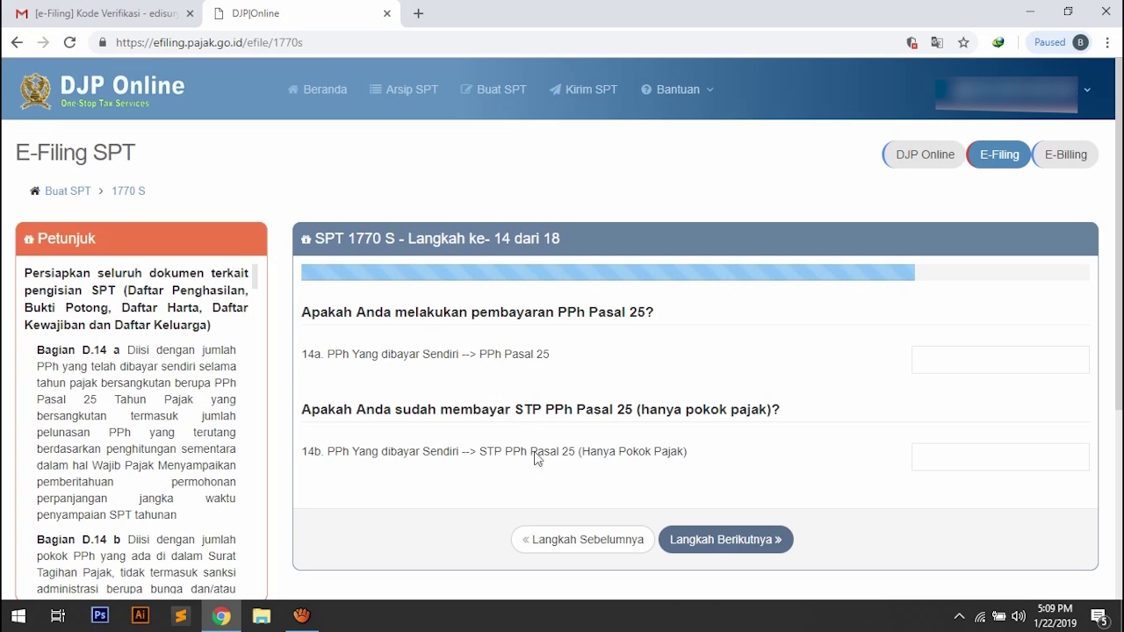
# Leave the 14a PPh Pasal 25 and 14b STP amounts blank and advance to step 15.
pyautogui.click(928, 365)
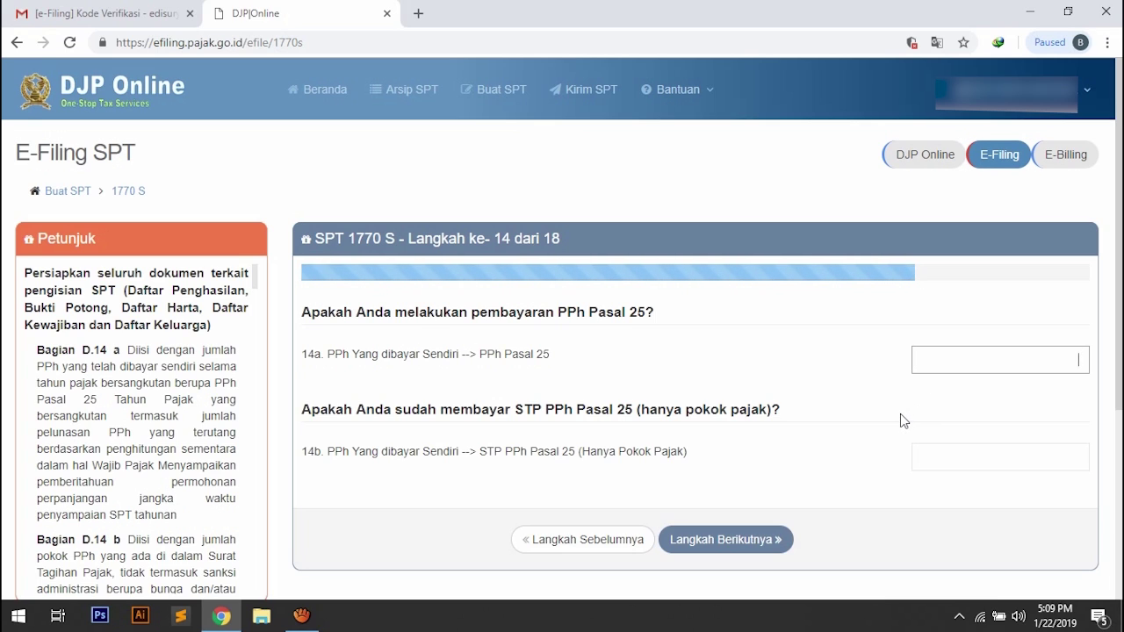
pyautogui.click(935, 436)
pyautogui.click(969, 454)
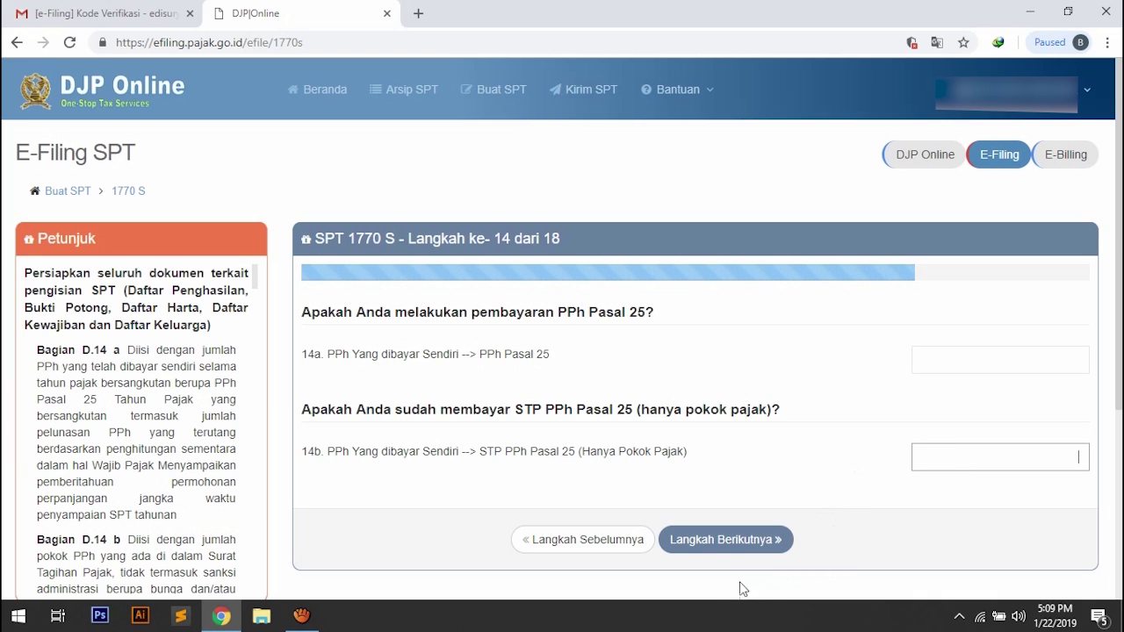
pyautogui.click(705, 539)
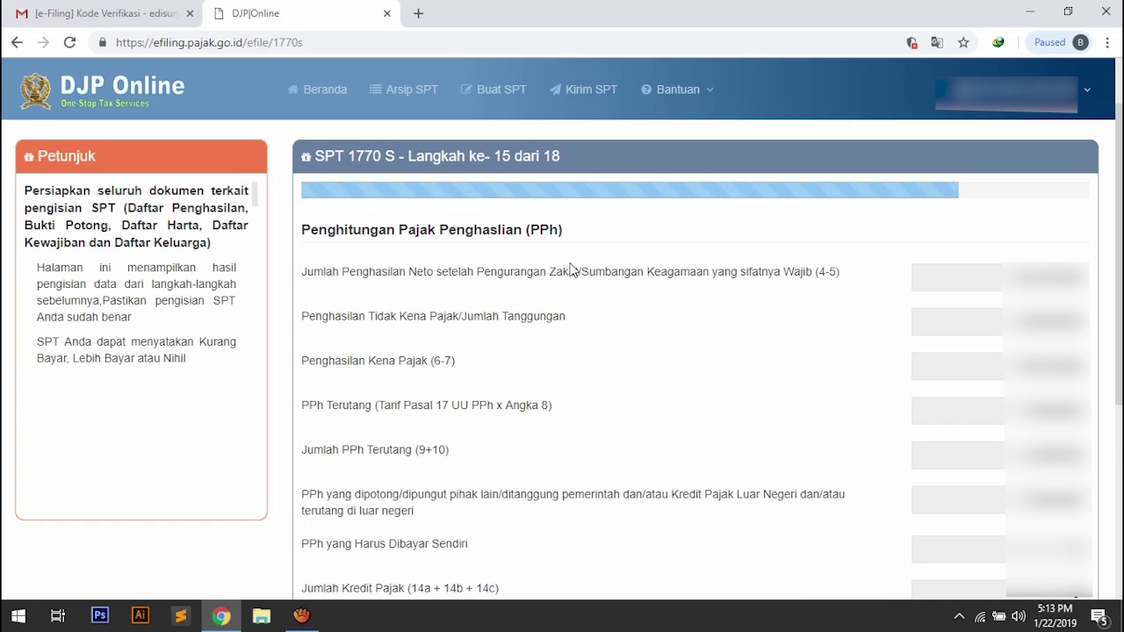
# Review the Penghitungan Pajak Penghasilan table showing Nihil and advance to step 16.
pyautogui.scroll(-1, 569, 268)
pyautogui.scroll(-1, 570, 268)
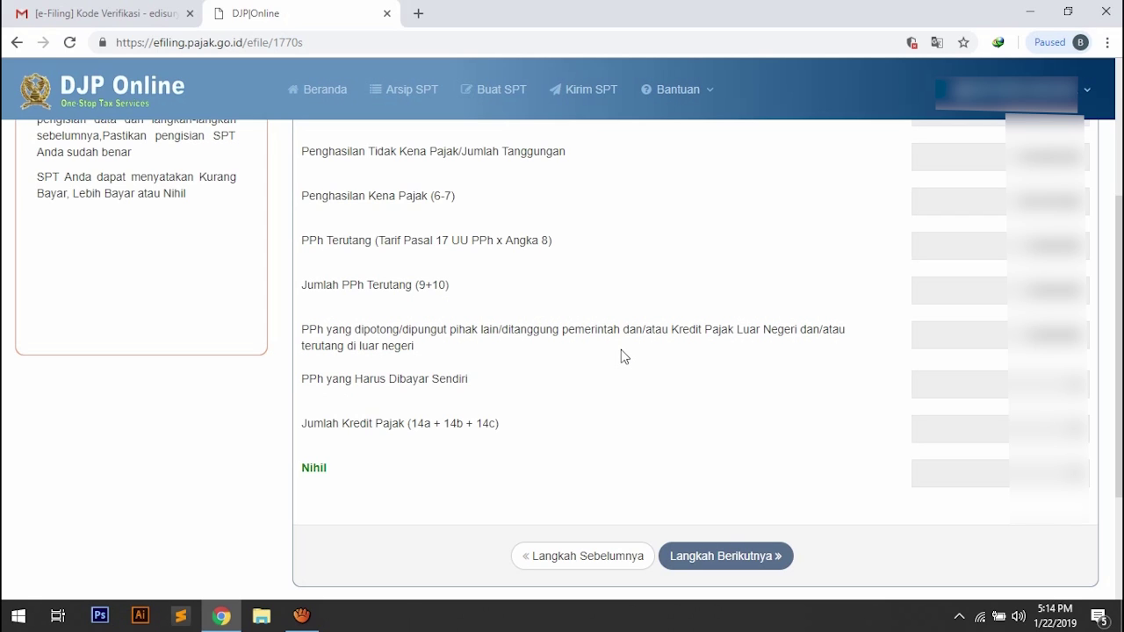
pyautogui.click(714, 573)
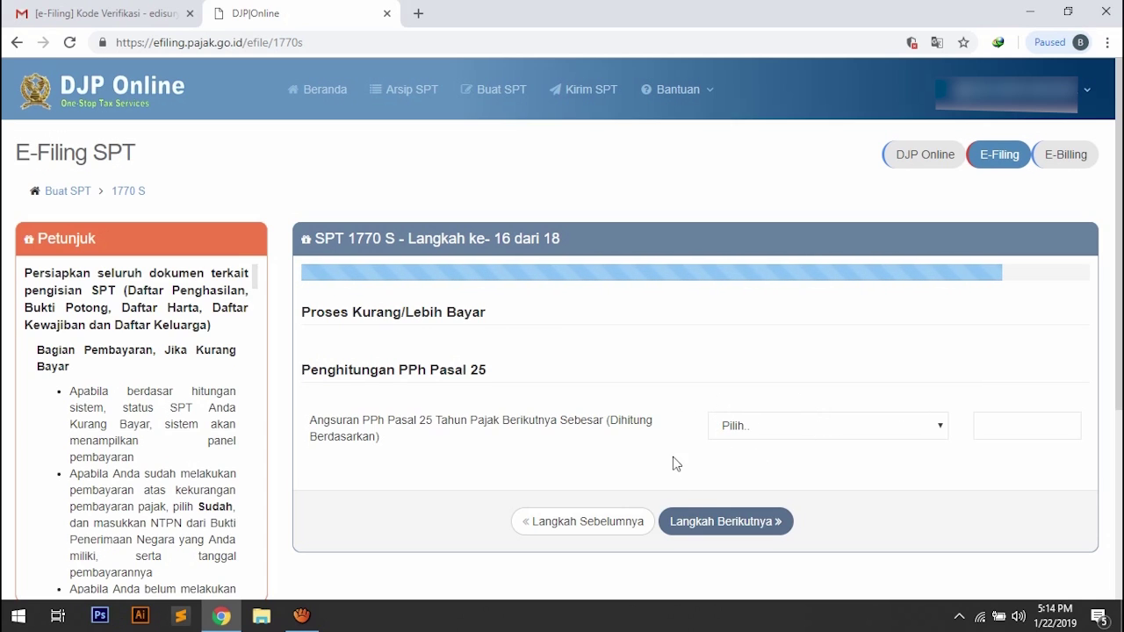
# Leave the PPh Pasal 25 instalment basis unchosen and proceed to the step 17 declaration.
pyautogui.click(696, 527)
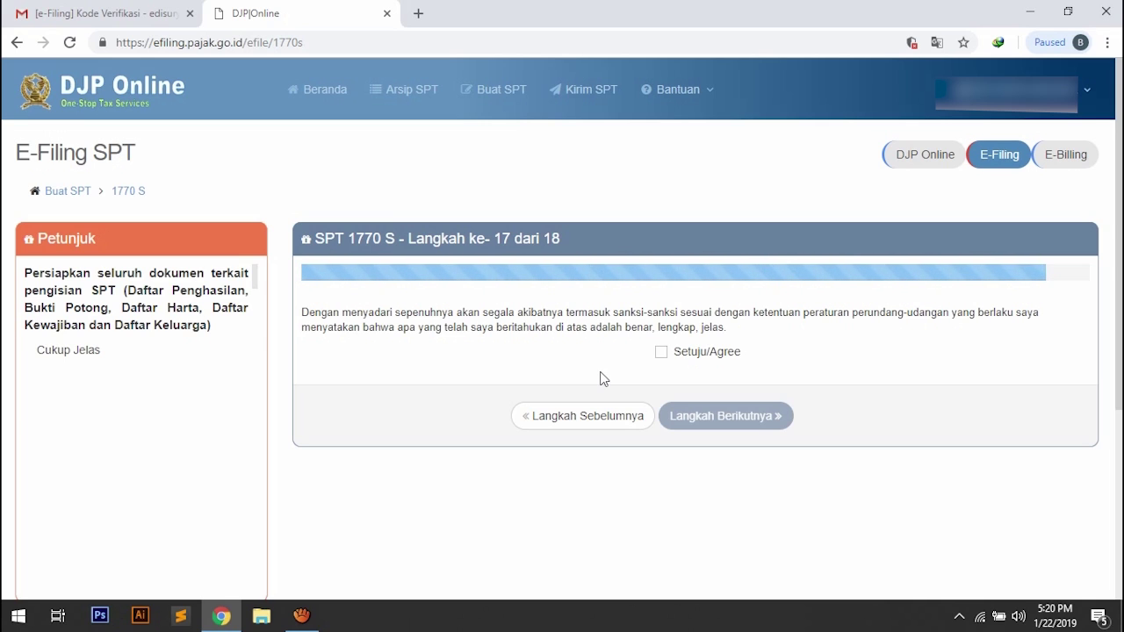
# Agree to the Setuju/Agree declaration and proceed to the step 18 SPT summary.
pyautogui.click(661, 352)
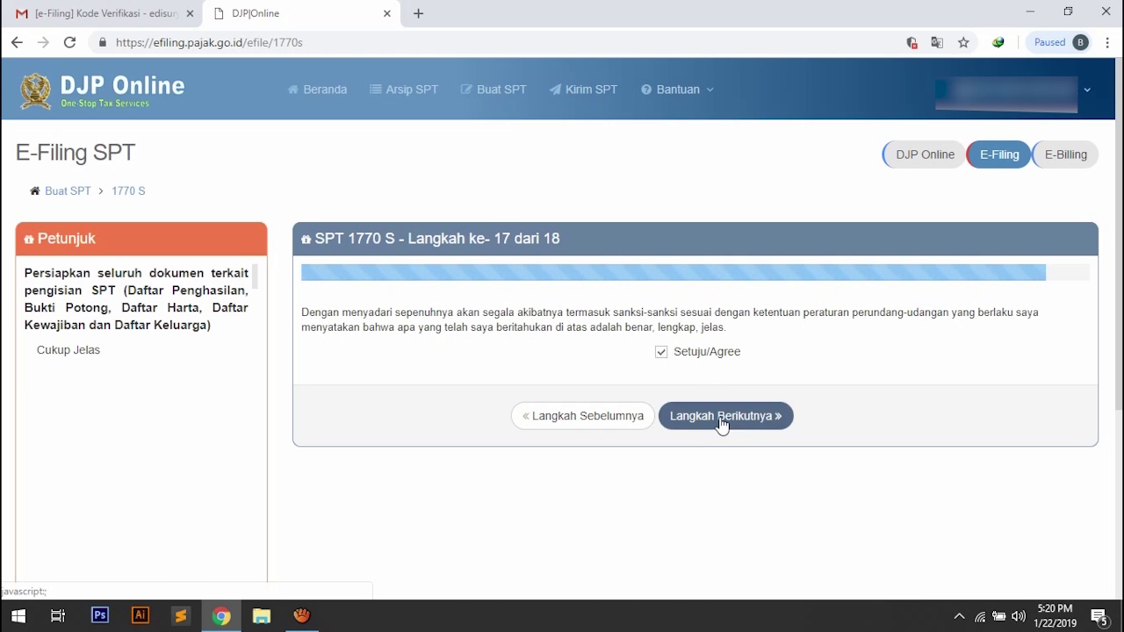
pyautogui.click(720, 425)
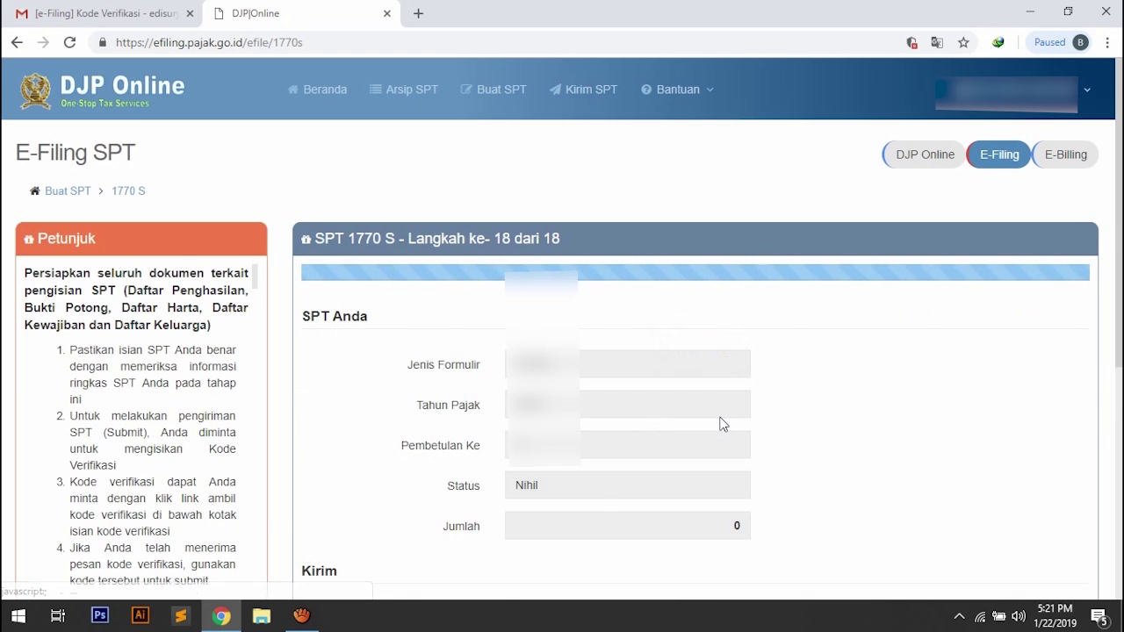
pyautogui.scroll(-1, 667, 421)
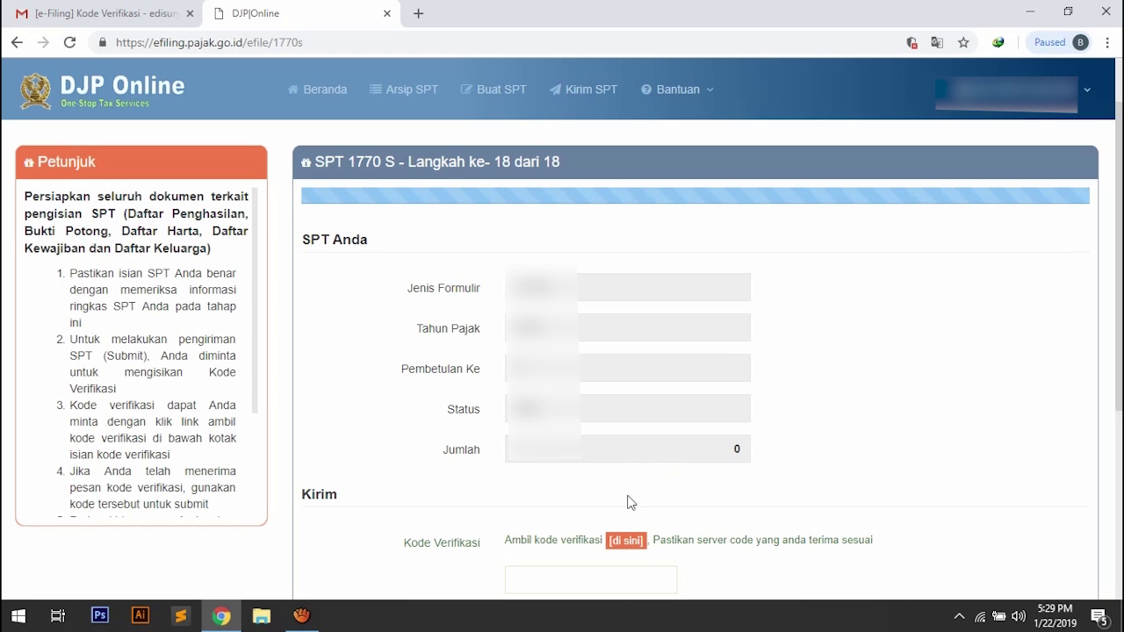
# Scroll to the Kirim section, then switch to the Gmail Kode Verifikasi email.
pyautogui.scroll(-1, 625, 473)
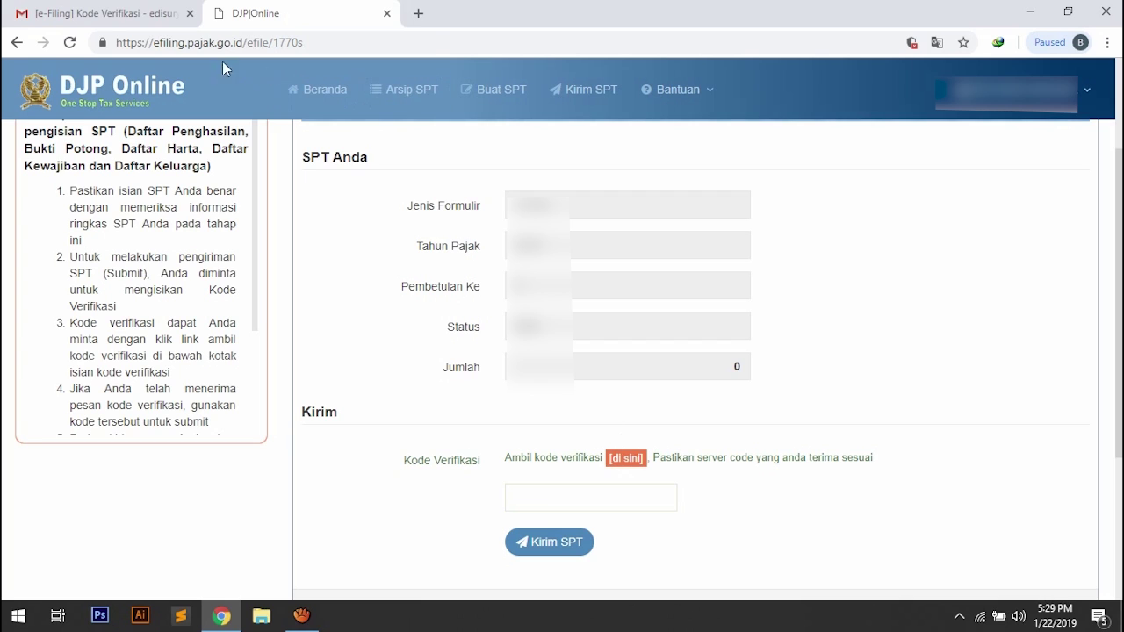
pyautogui.click(141, 25)
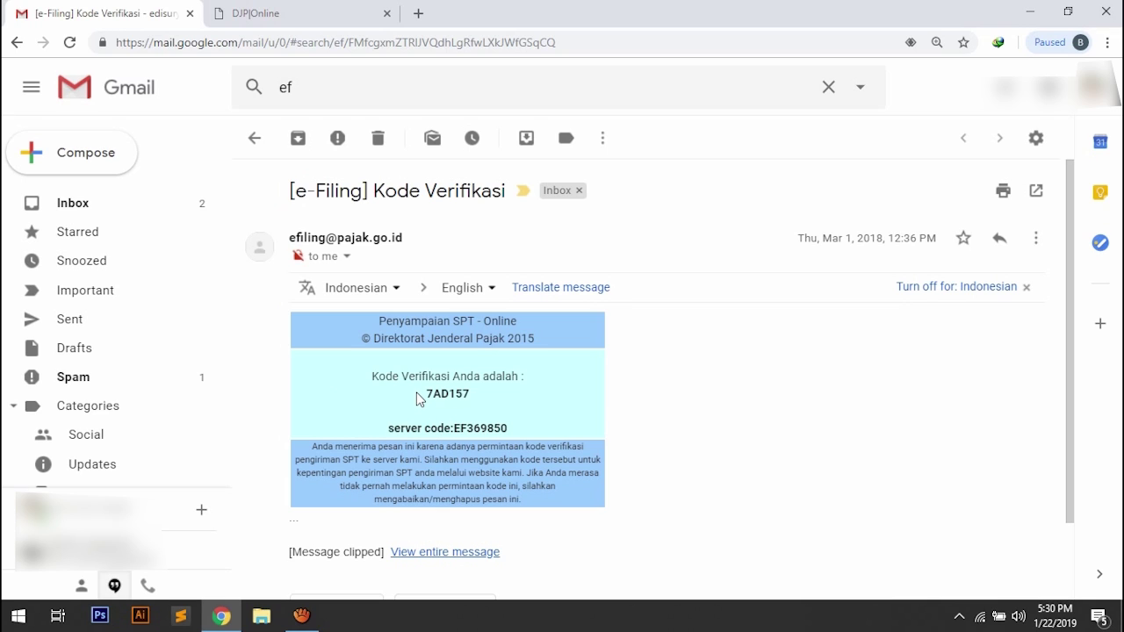
# Copy the verification code from the email and paste it as plain text into Kode Verifikasi.
pyautogui.moveTo(422, 396); pyautogui.dragTo(492, 400)
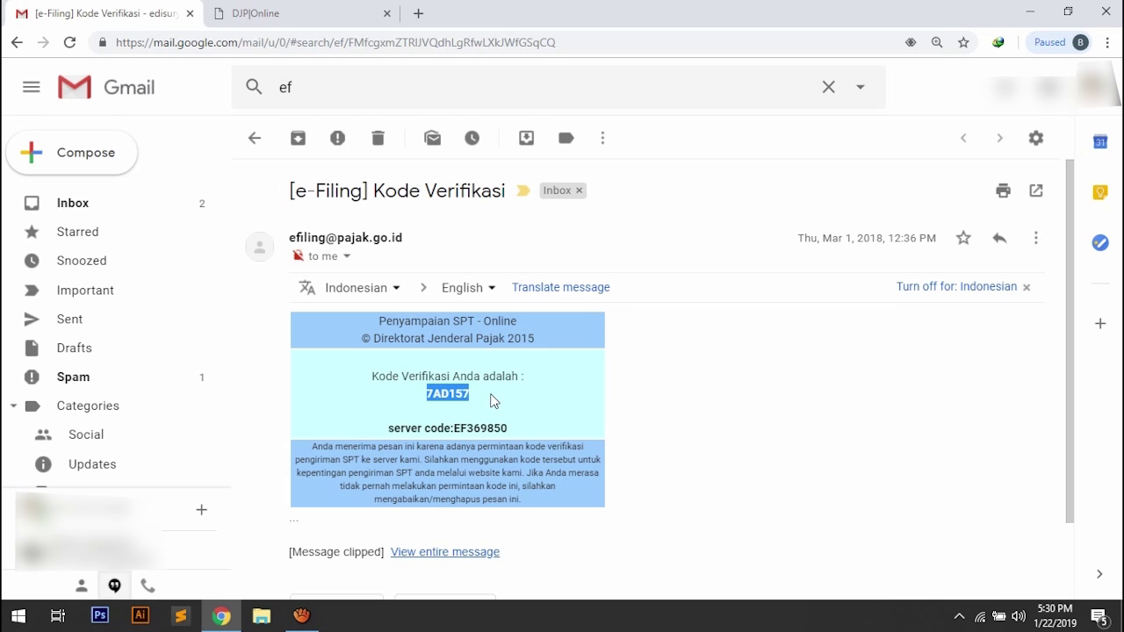
pyautogui.rightClick(454, 402)
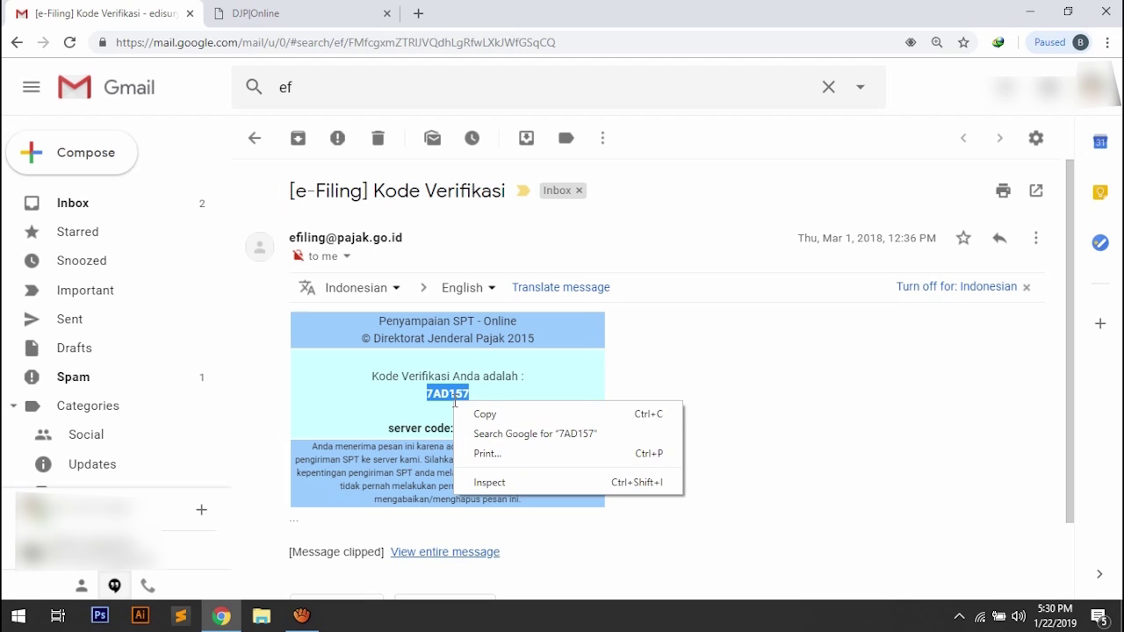
pyautogui.click(494, 414)
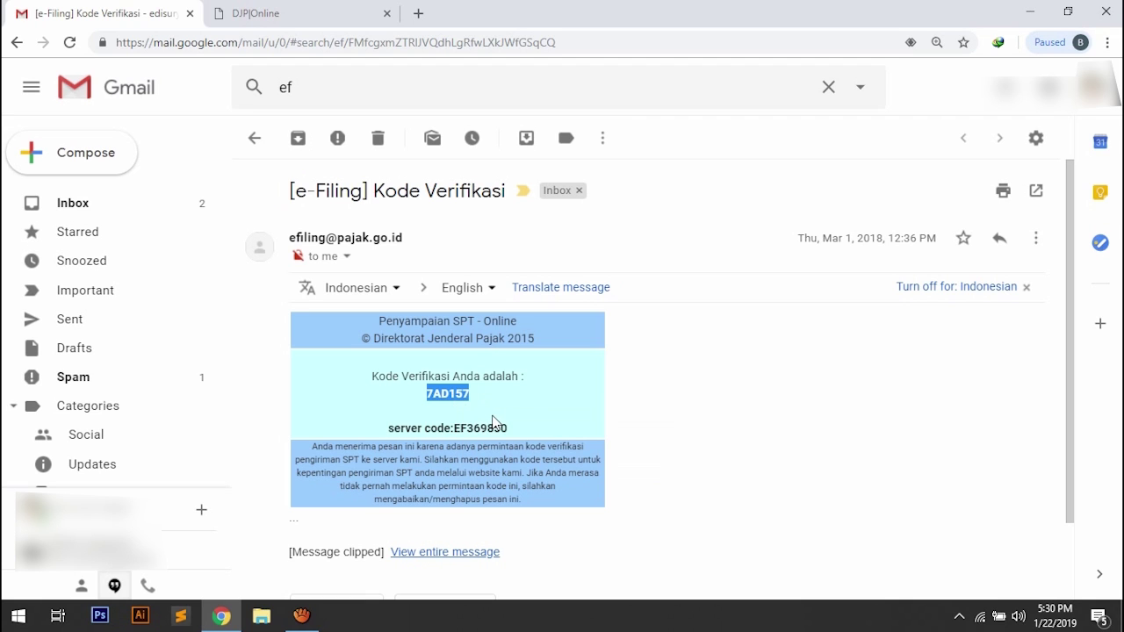
pyautogui.click(298, 26)
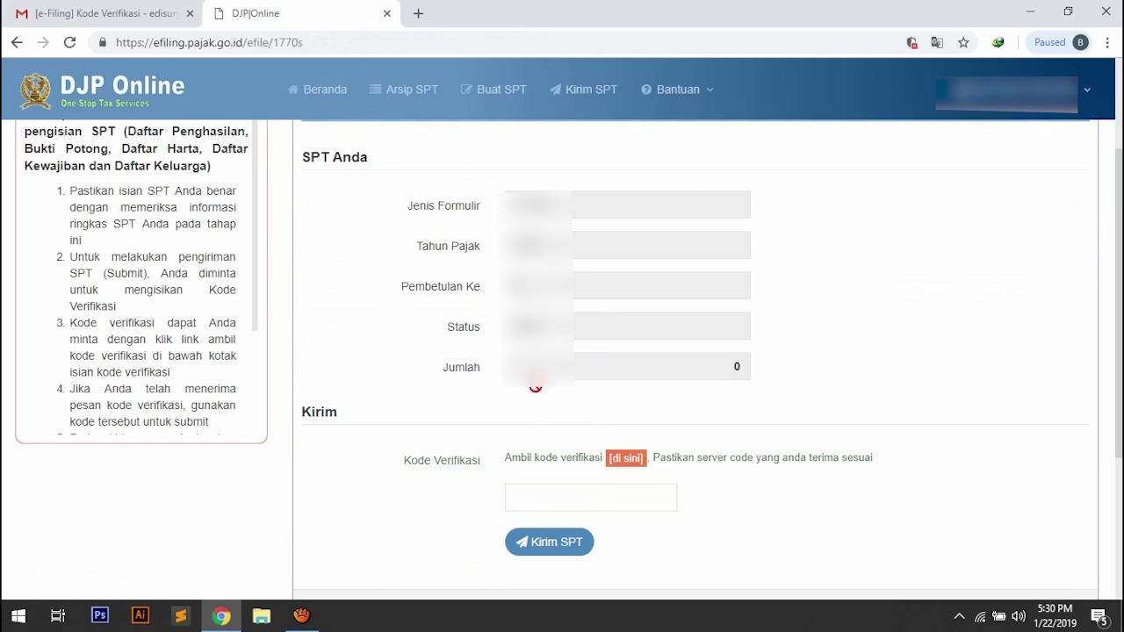
pyautogui.rightClick(519, 493)
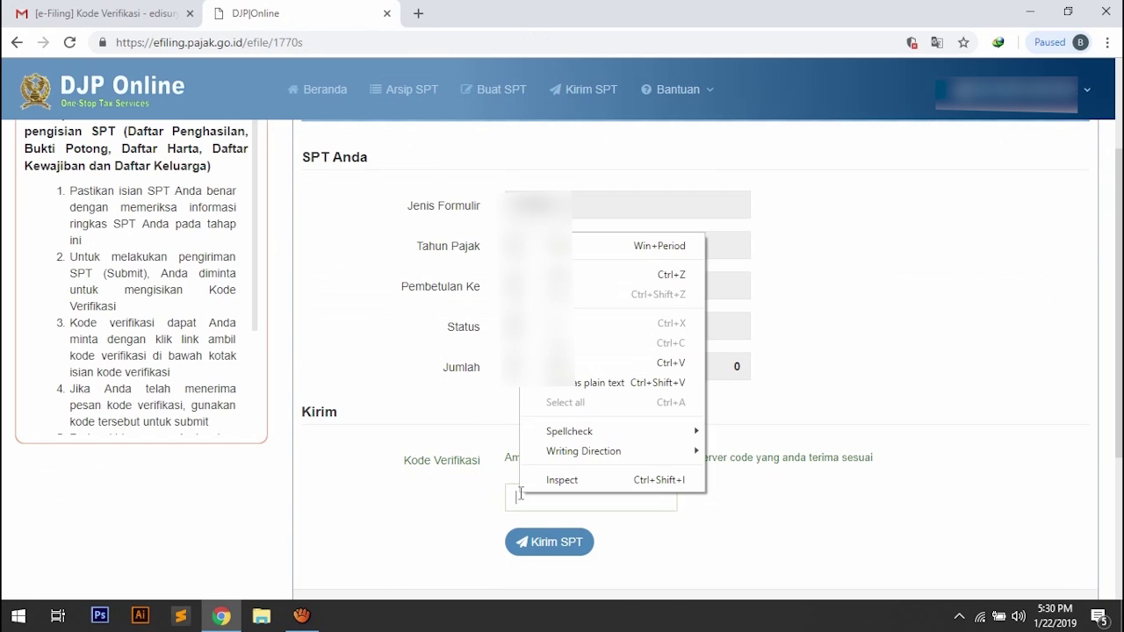
pyautogui.click(558, 389)
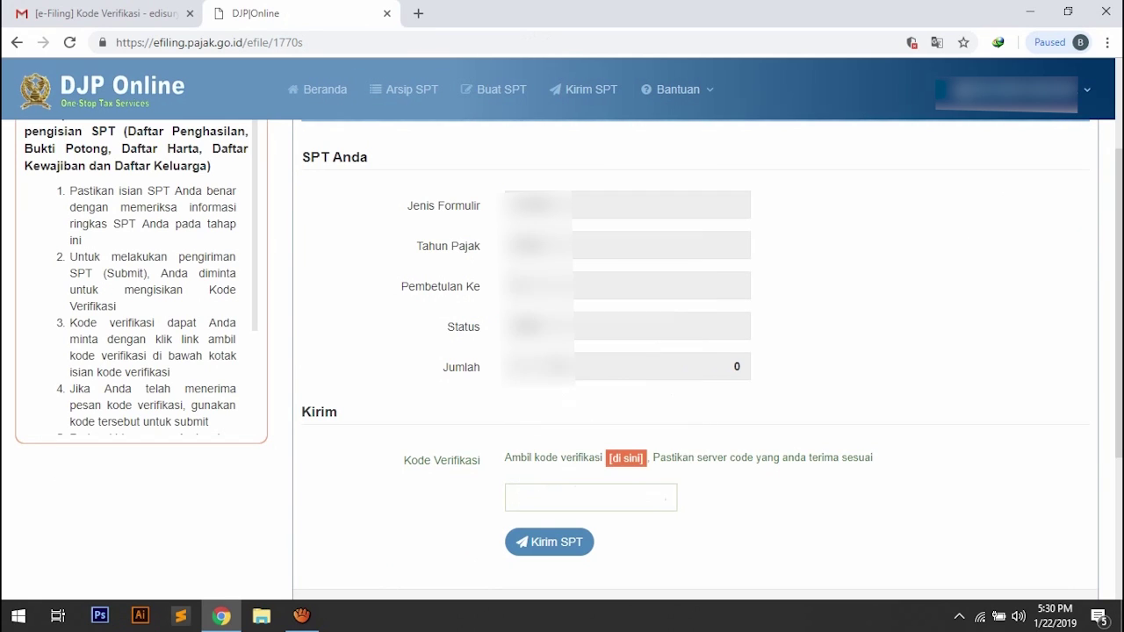